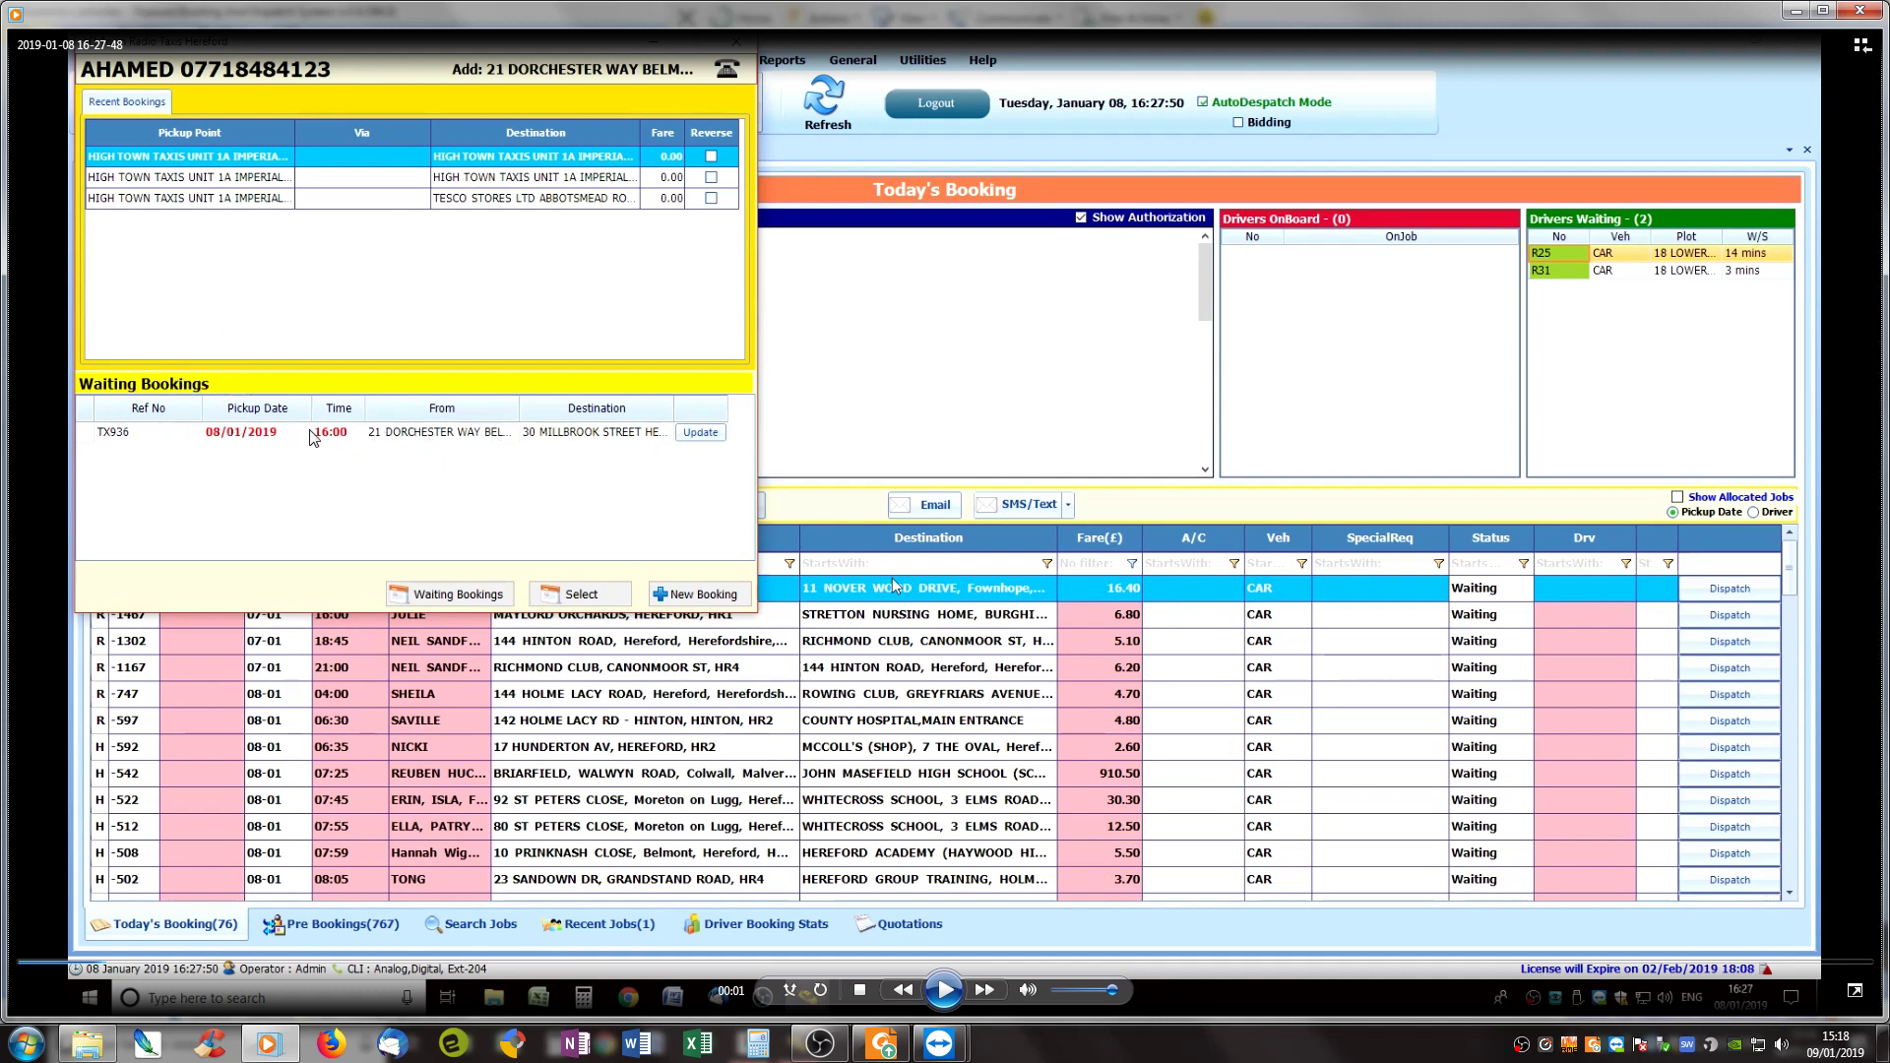
Step: Switch to the booking system and start a new booking, moving its form left
{"action": "left_click", "coordinate": [327, 433]}
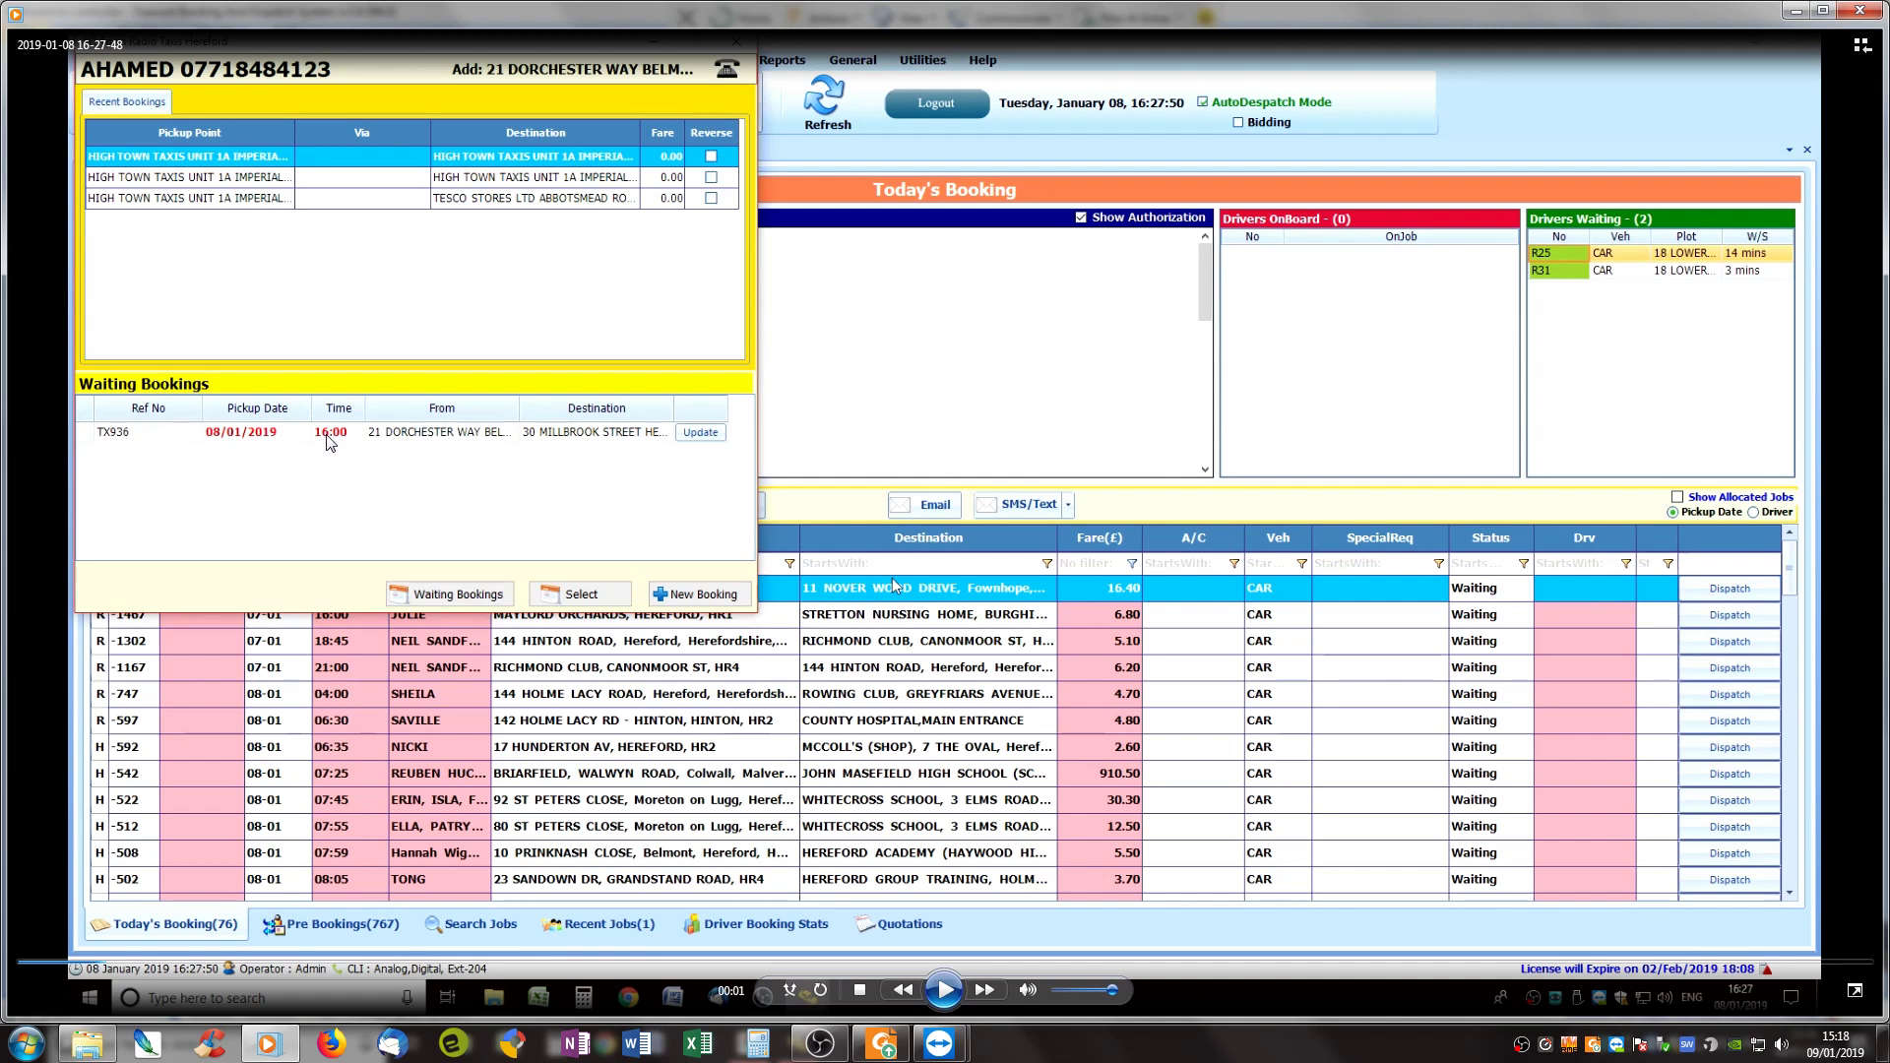
{"action": "left_click", "coordinate": [703, 433]}
{"action": "key", "text": "alt+Tab"}
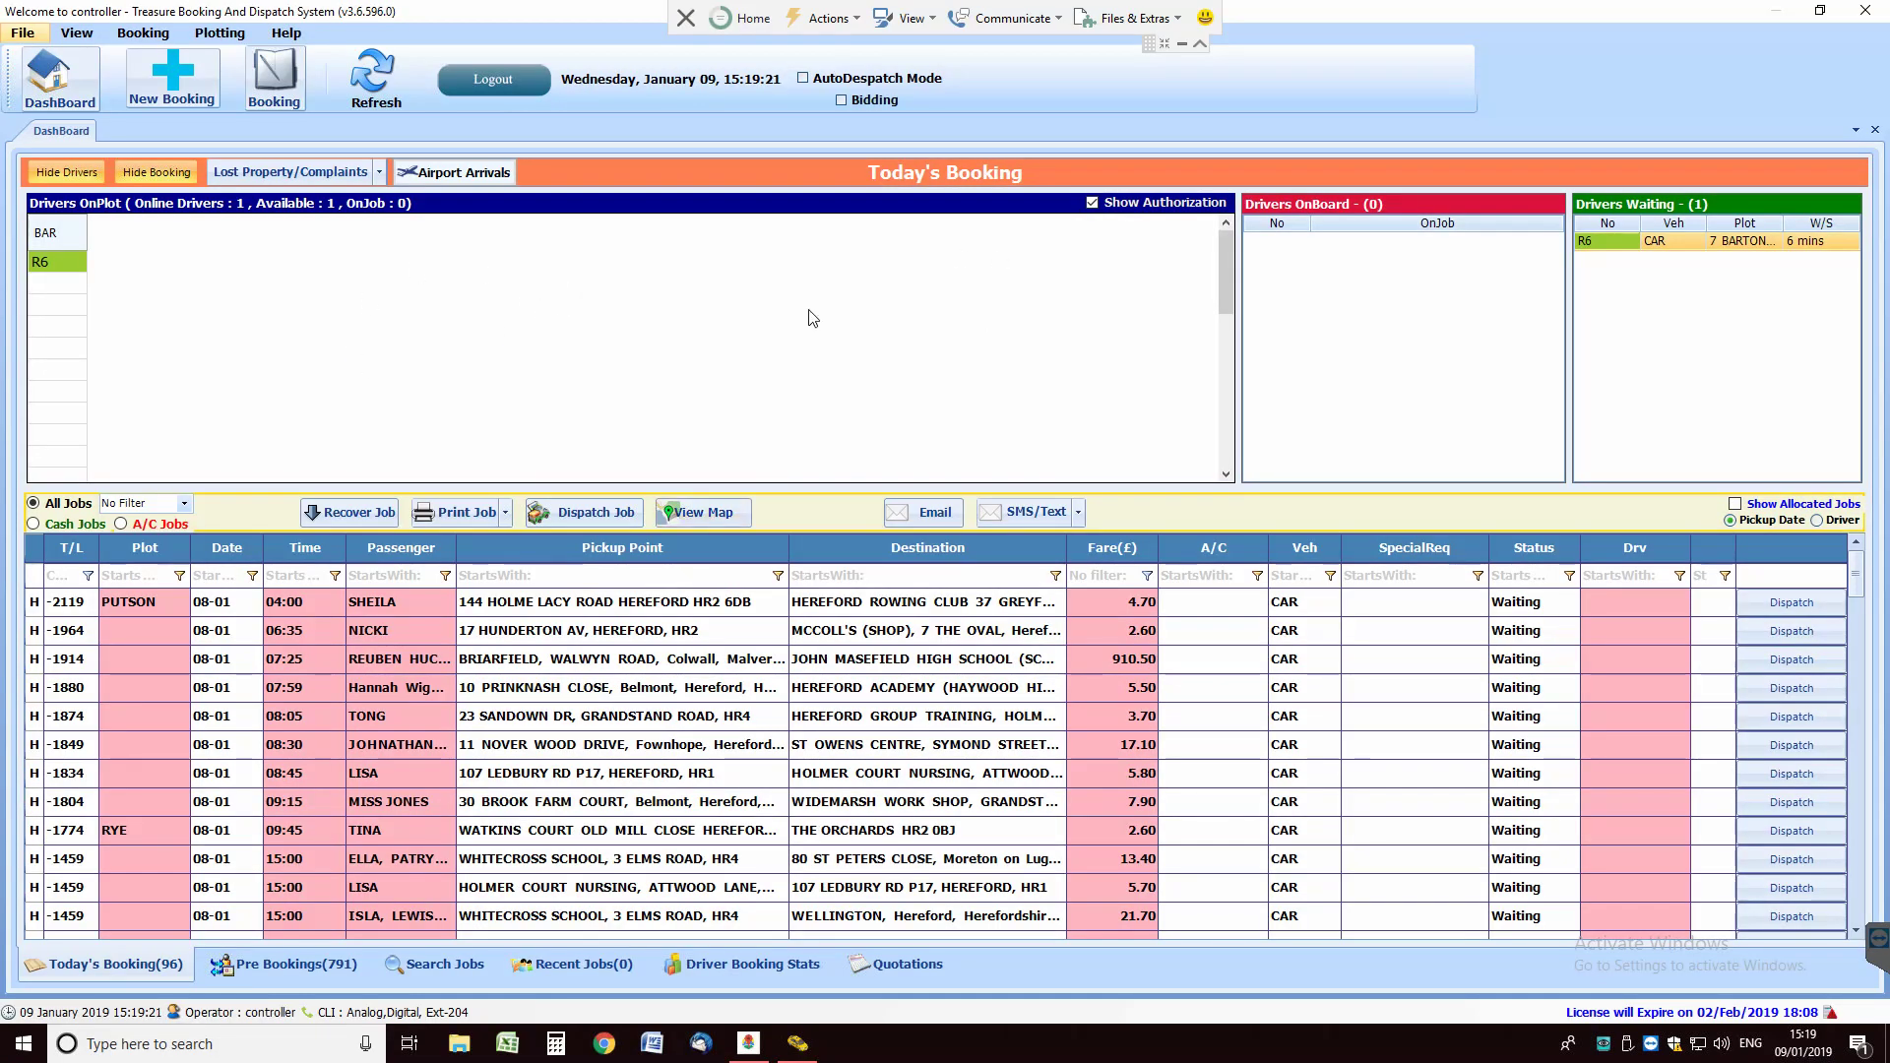
{"action": "left_click", "coordinate": [190, 78]}
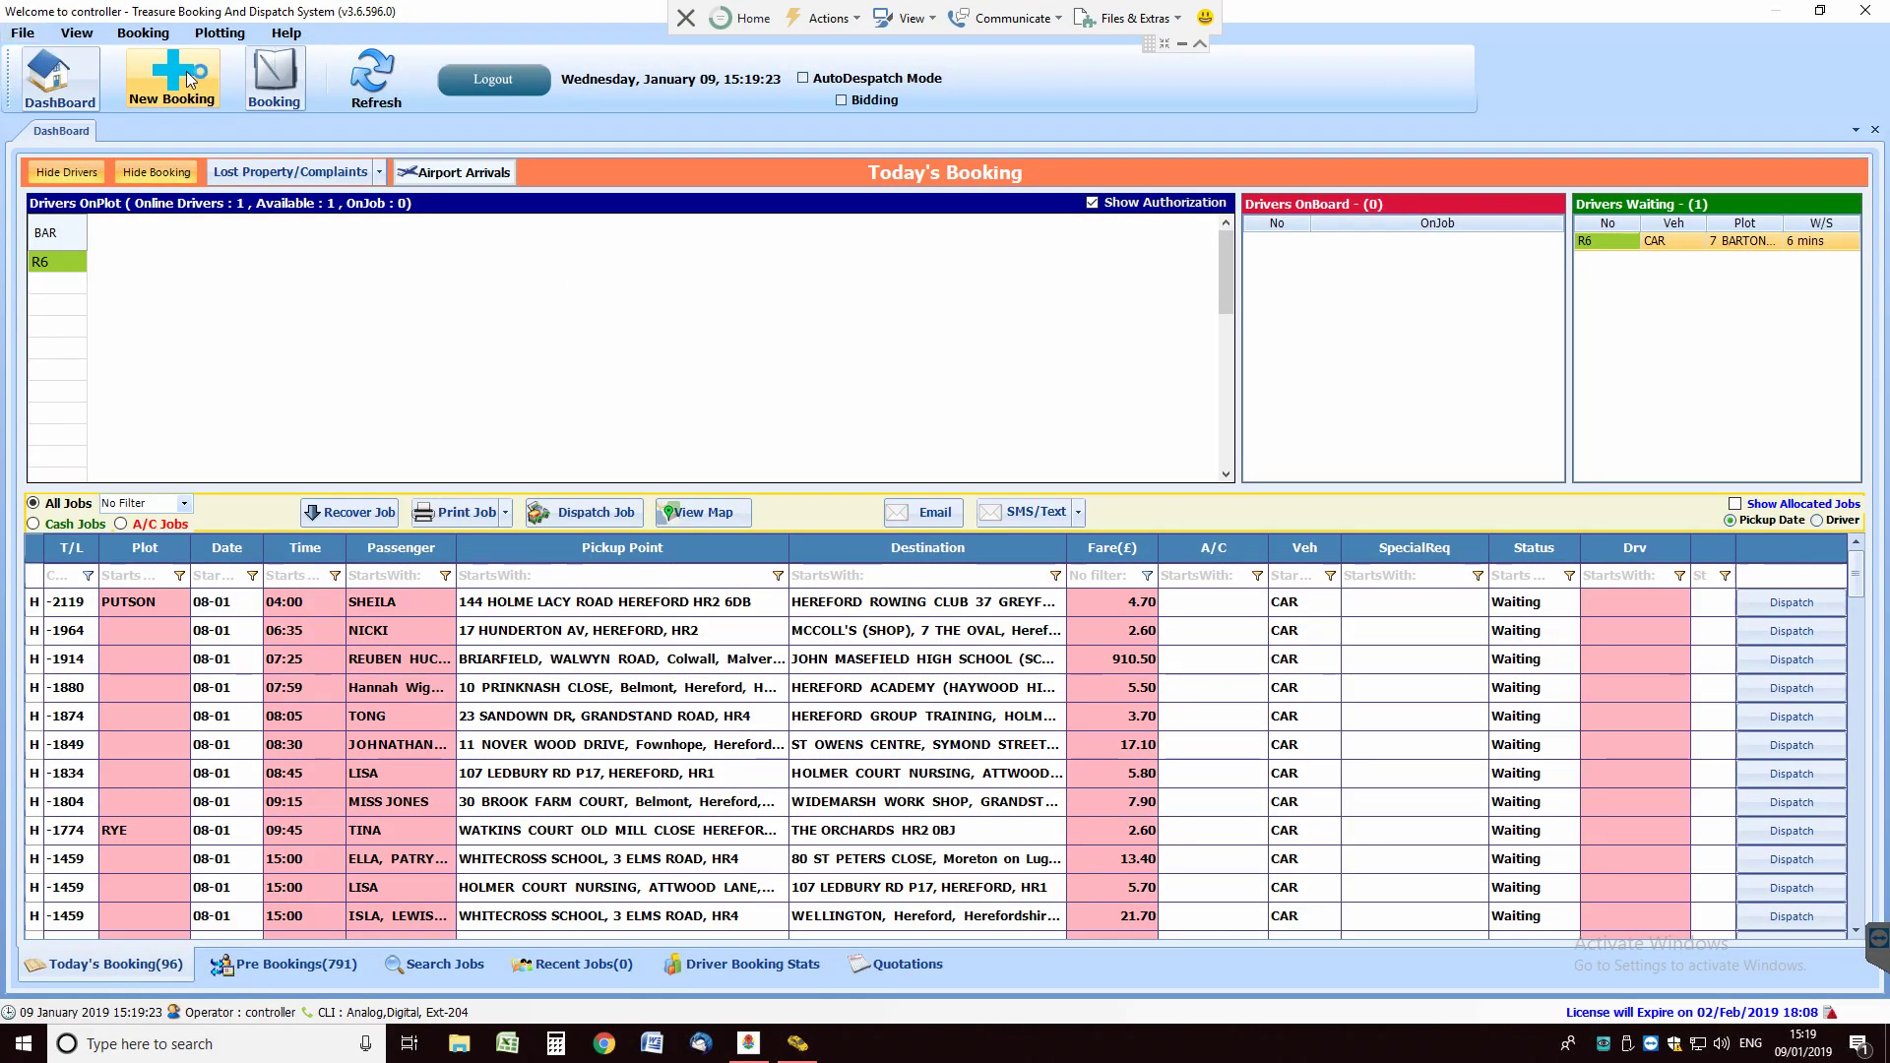
{"action": "left_click_drag", "start_coordinate": [829, 145], "coordinate": [704, 154]}
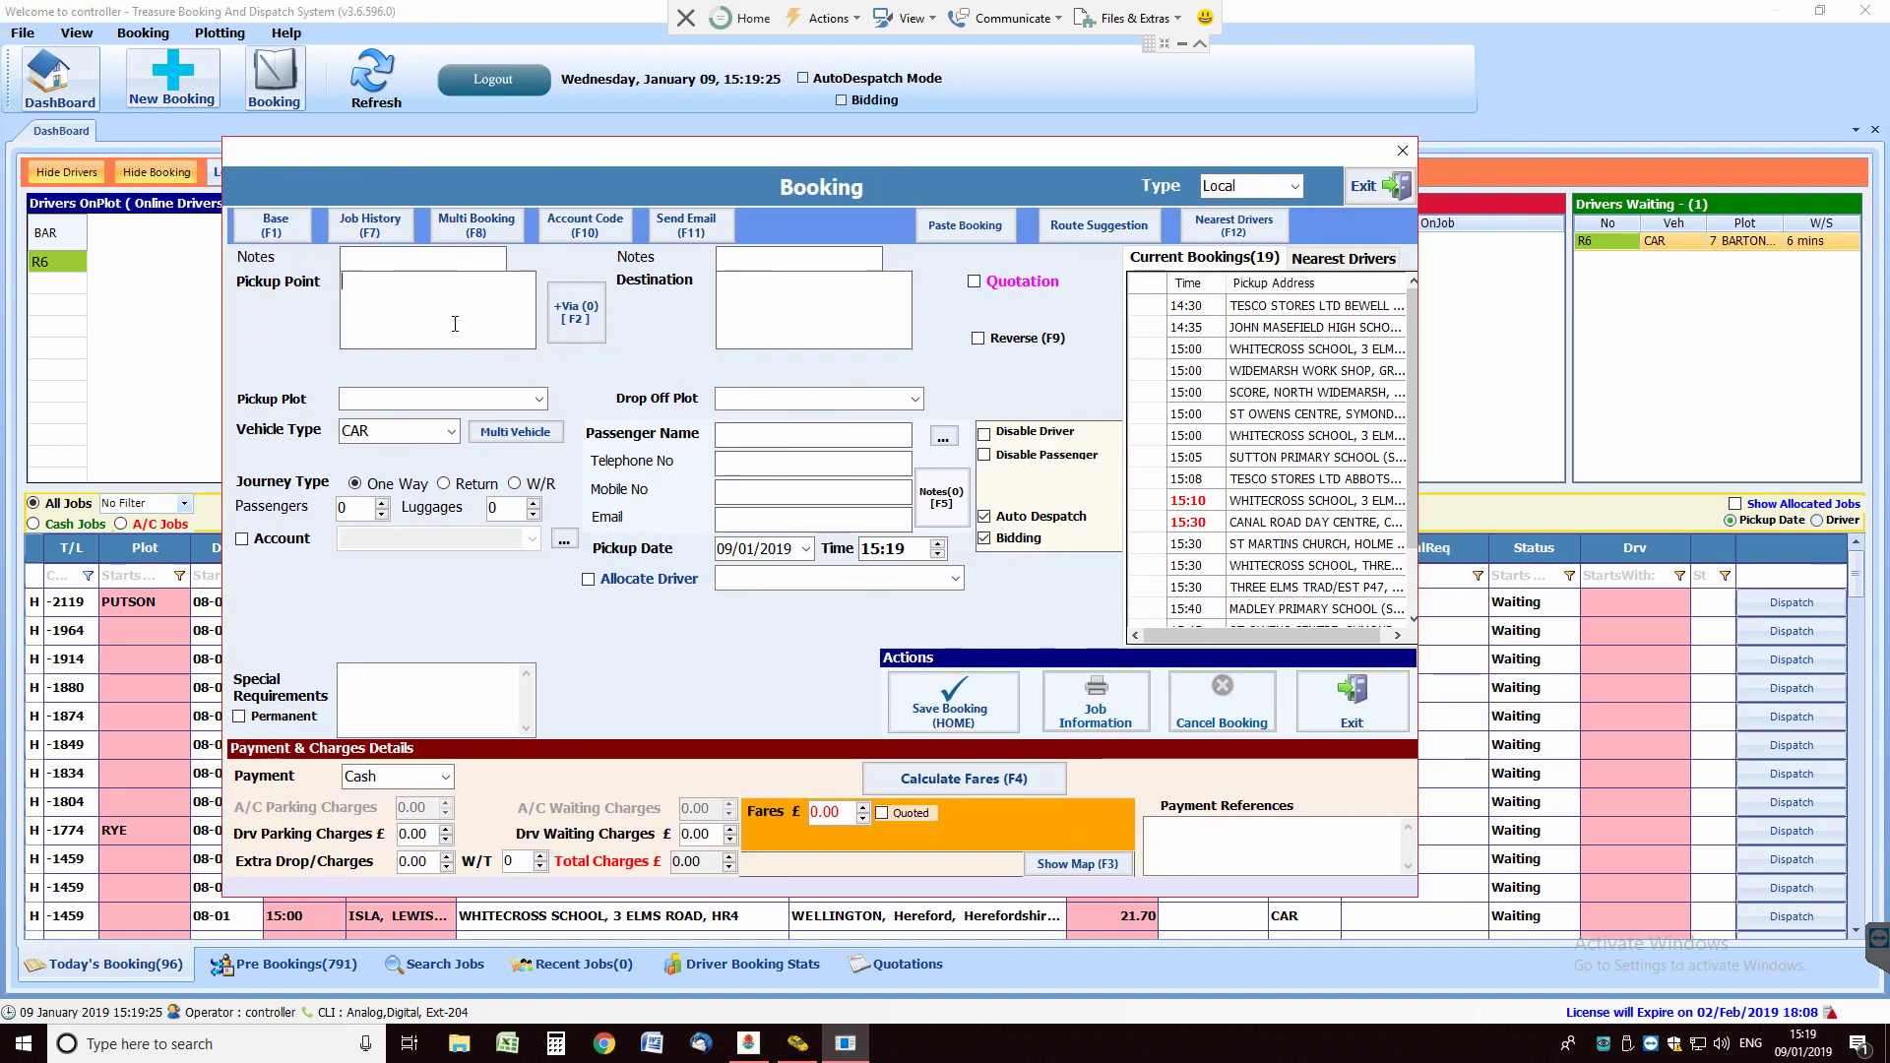
Step: Enter the caller's telephone number and look up their booking history (F7)
{"action": "left_click", "coordinate": [749, 463]}
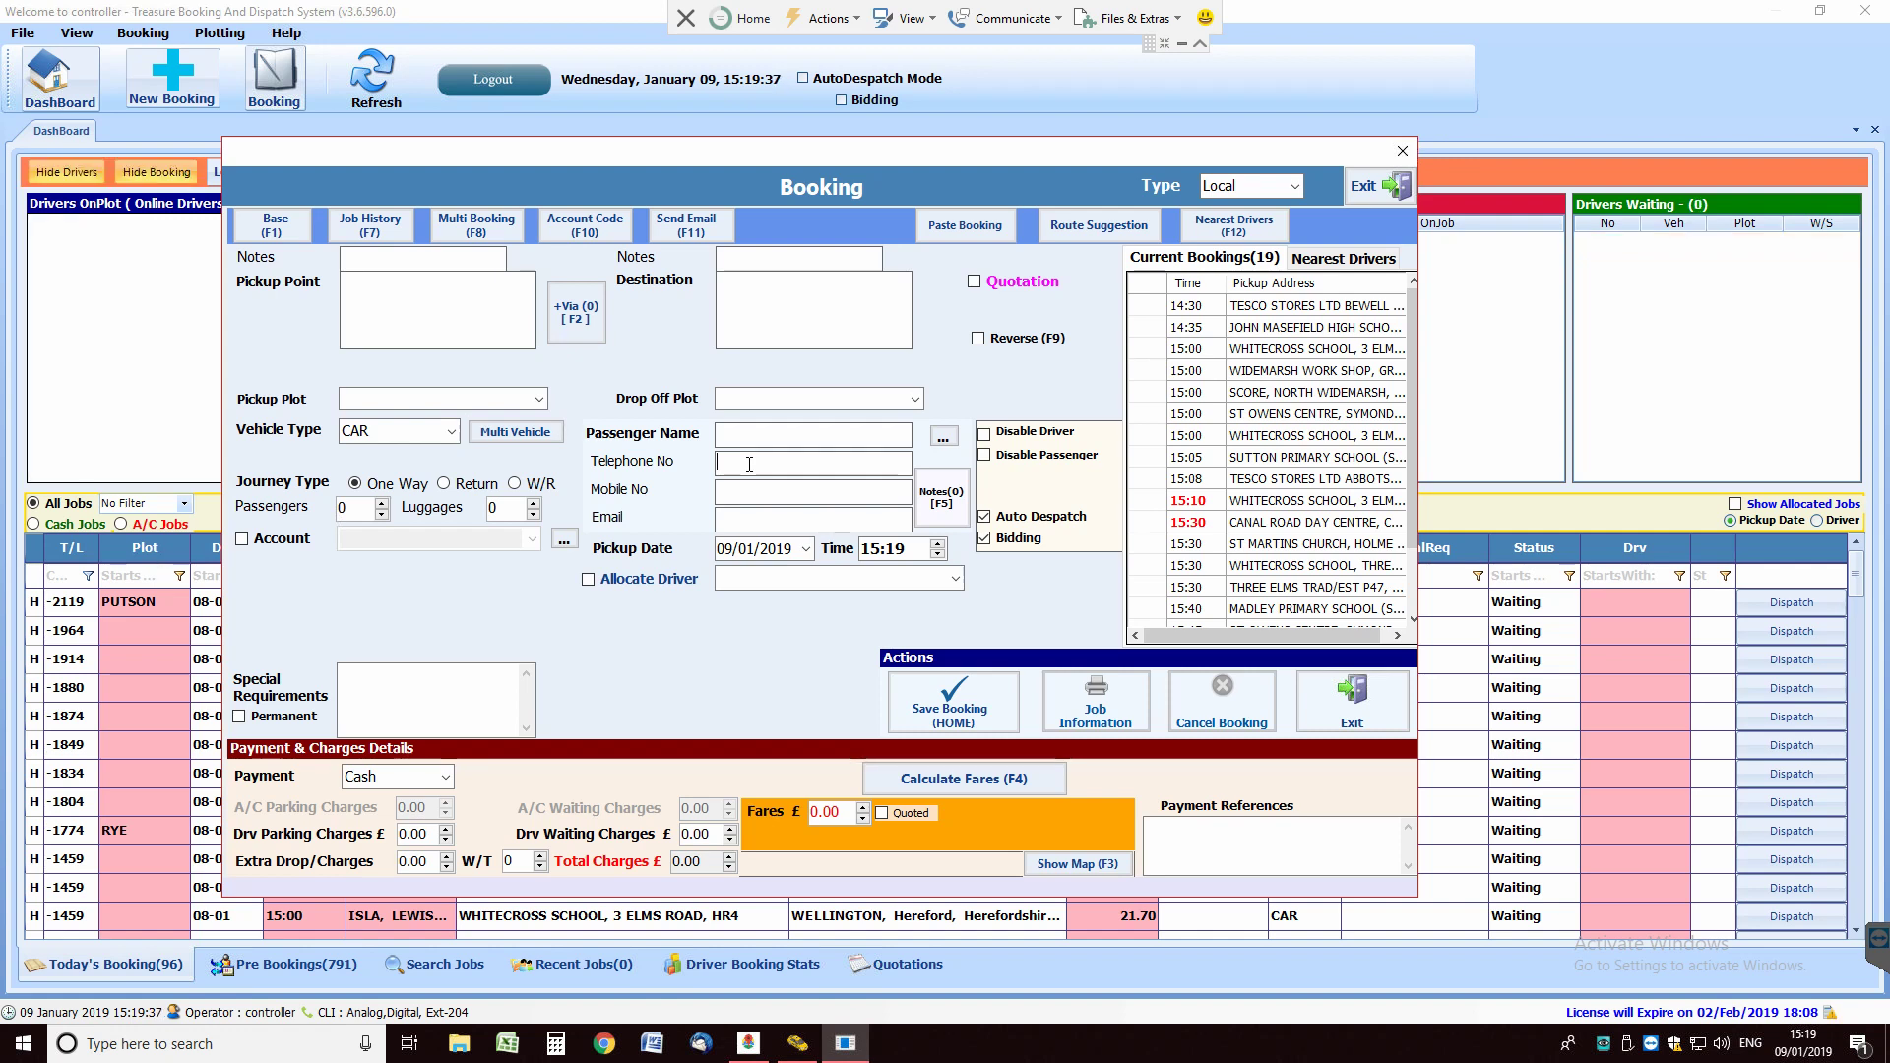
{"action": "key", "text": "F7"}
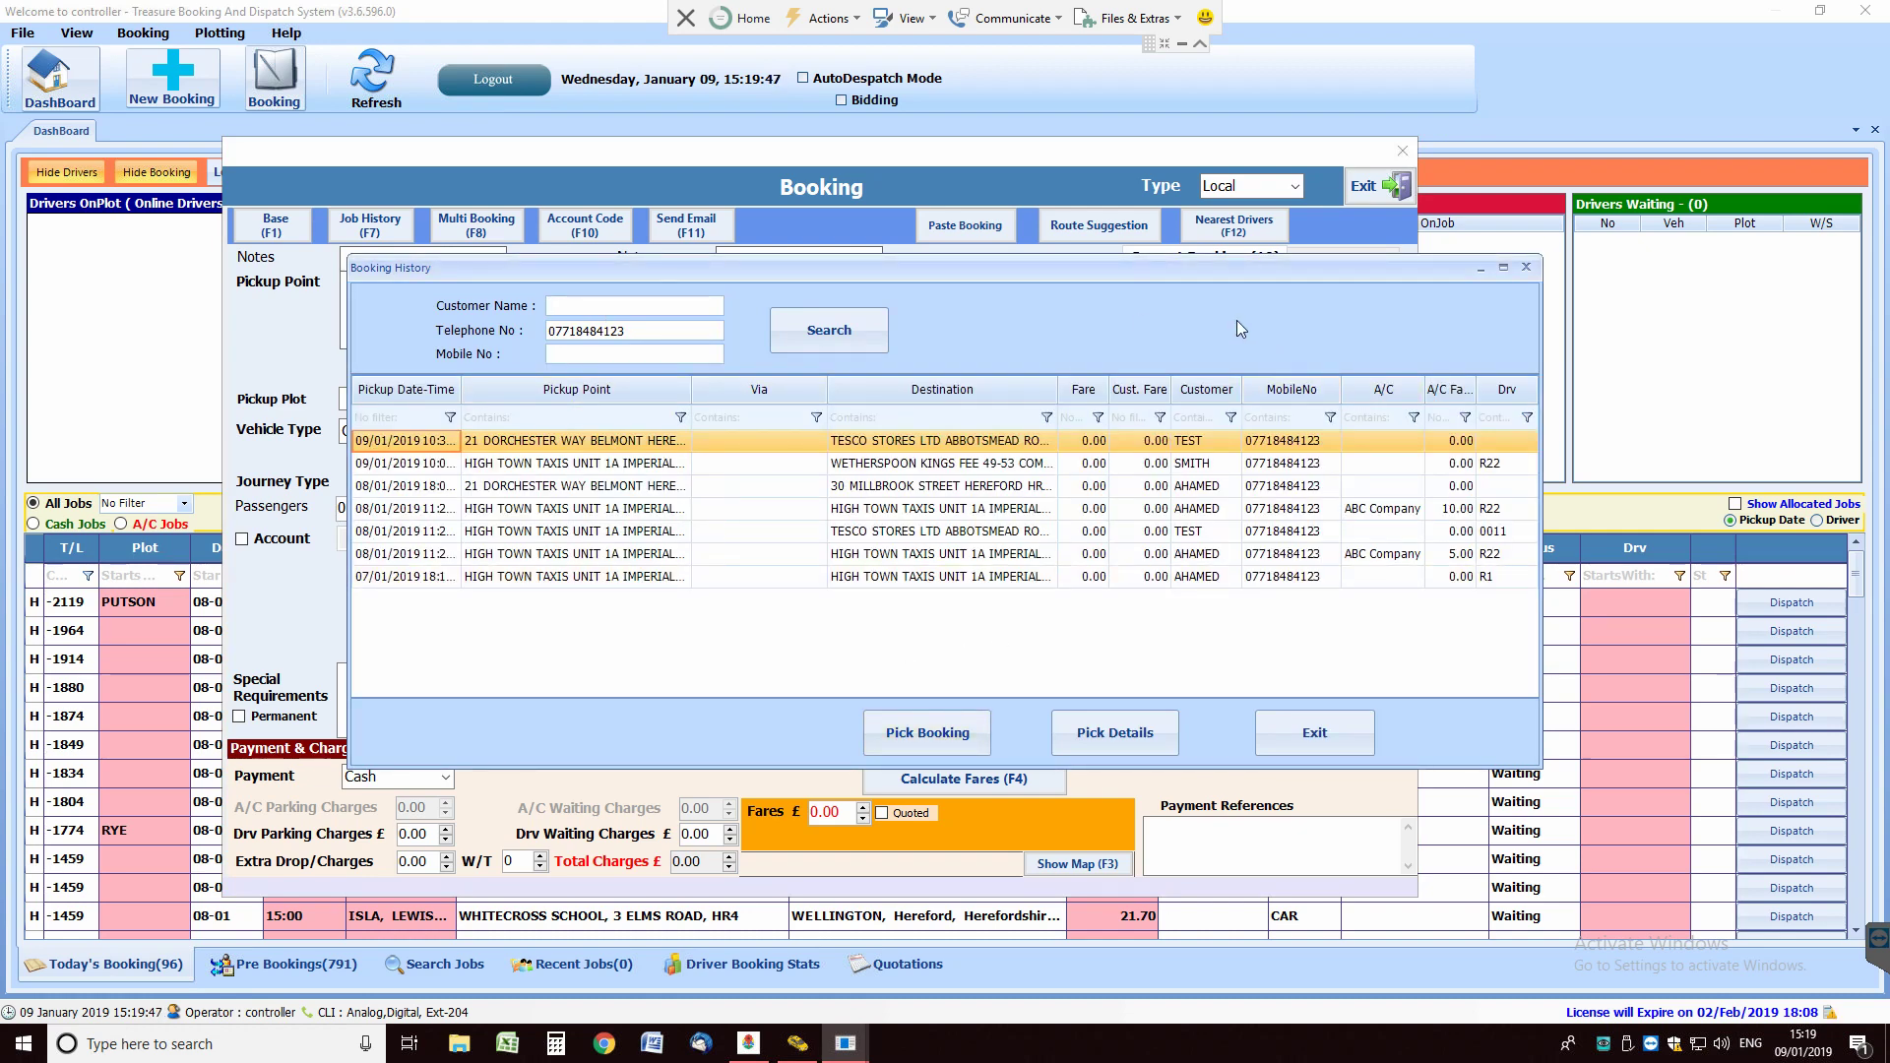
Step: Browse the caller's 08/01 jobs and select the 09/01 job to Wetherspoon Kings Fee
{"action": "left_click_drag", "start_coordinate": [1238, 274], "coordinate": [1169, 276]}
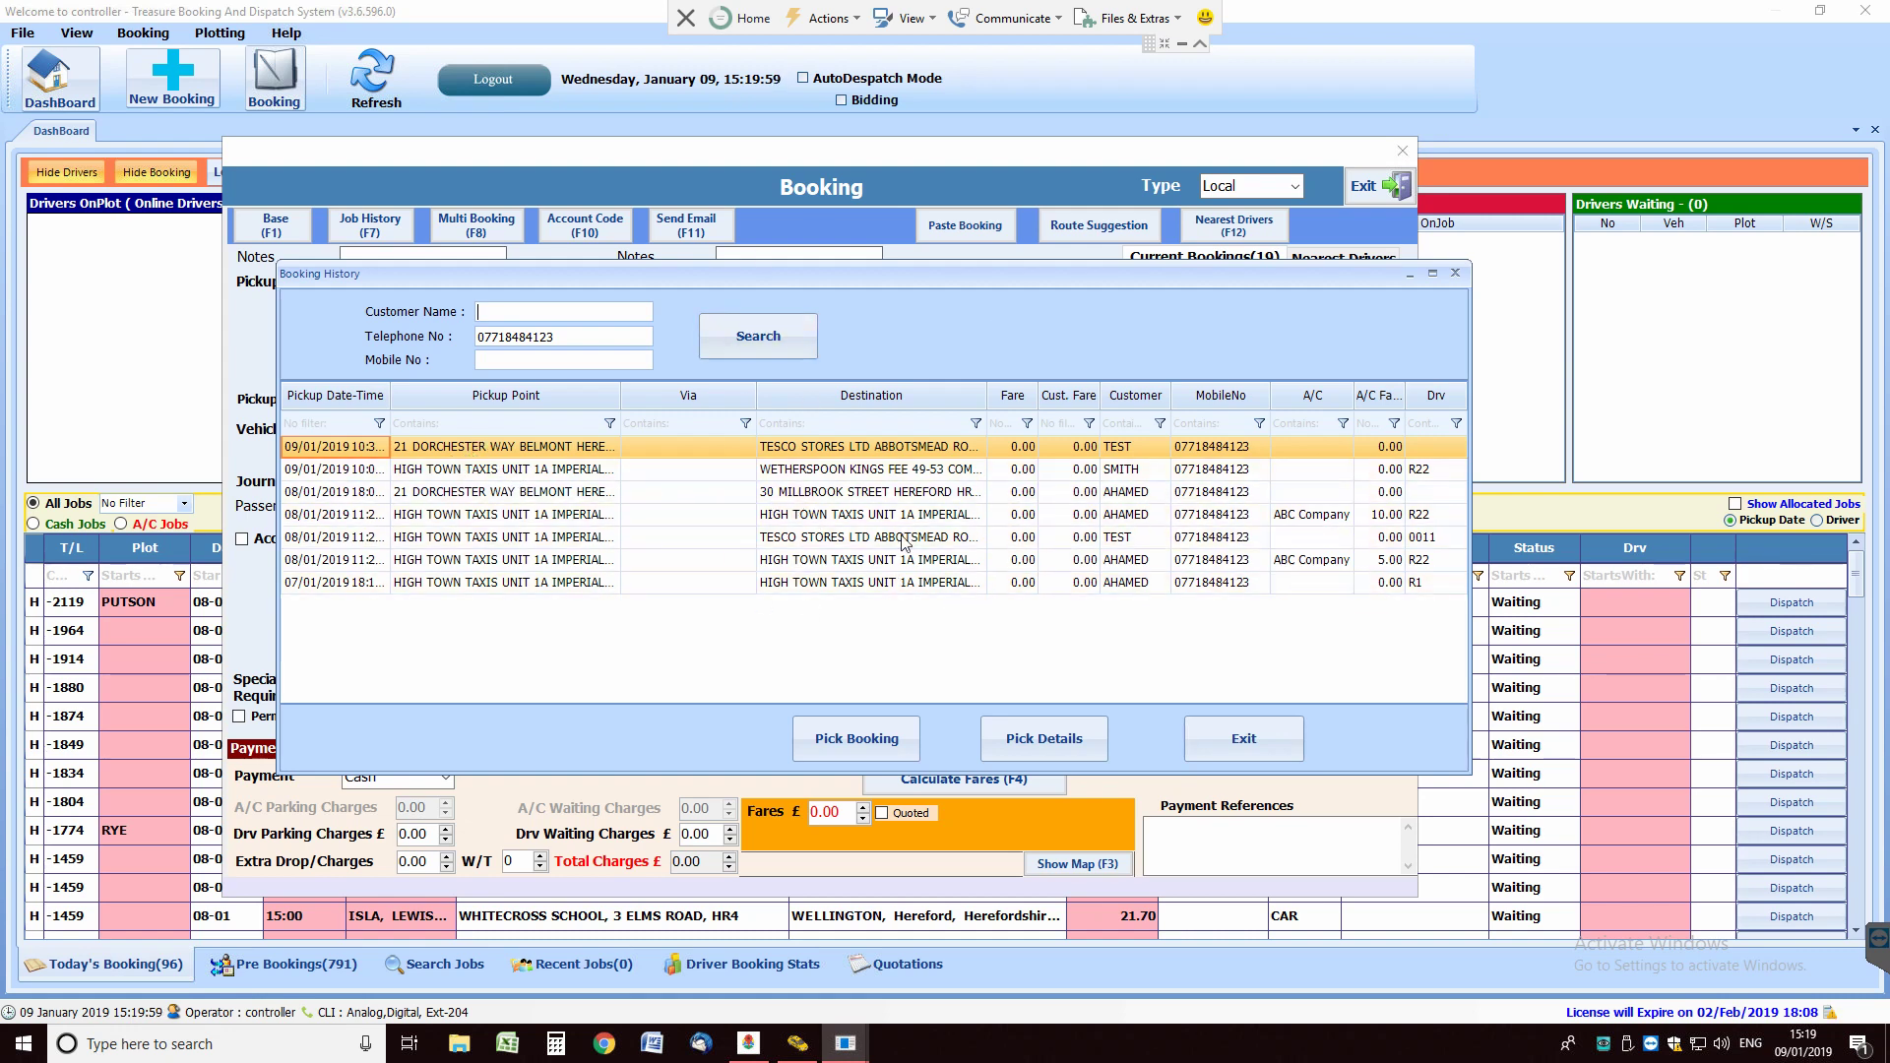
{"action": "left_click", "coordinate": [511, 519]}
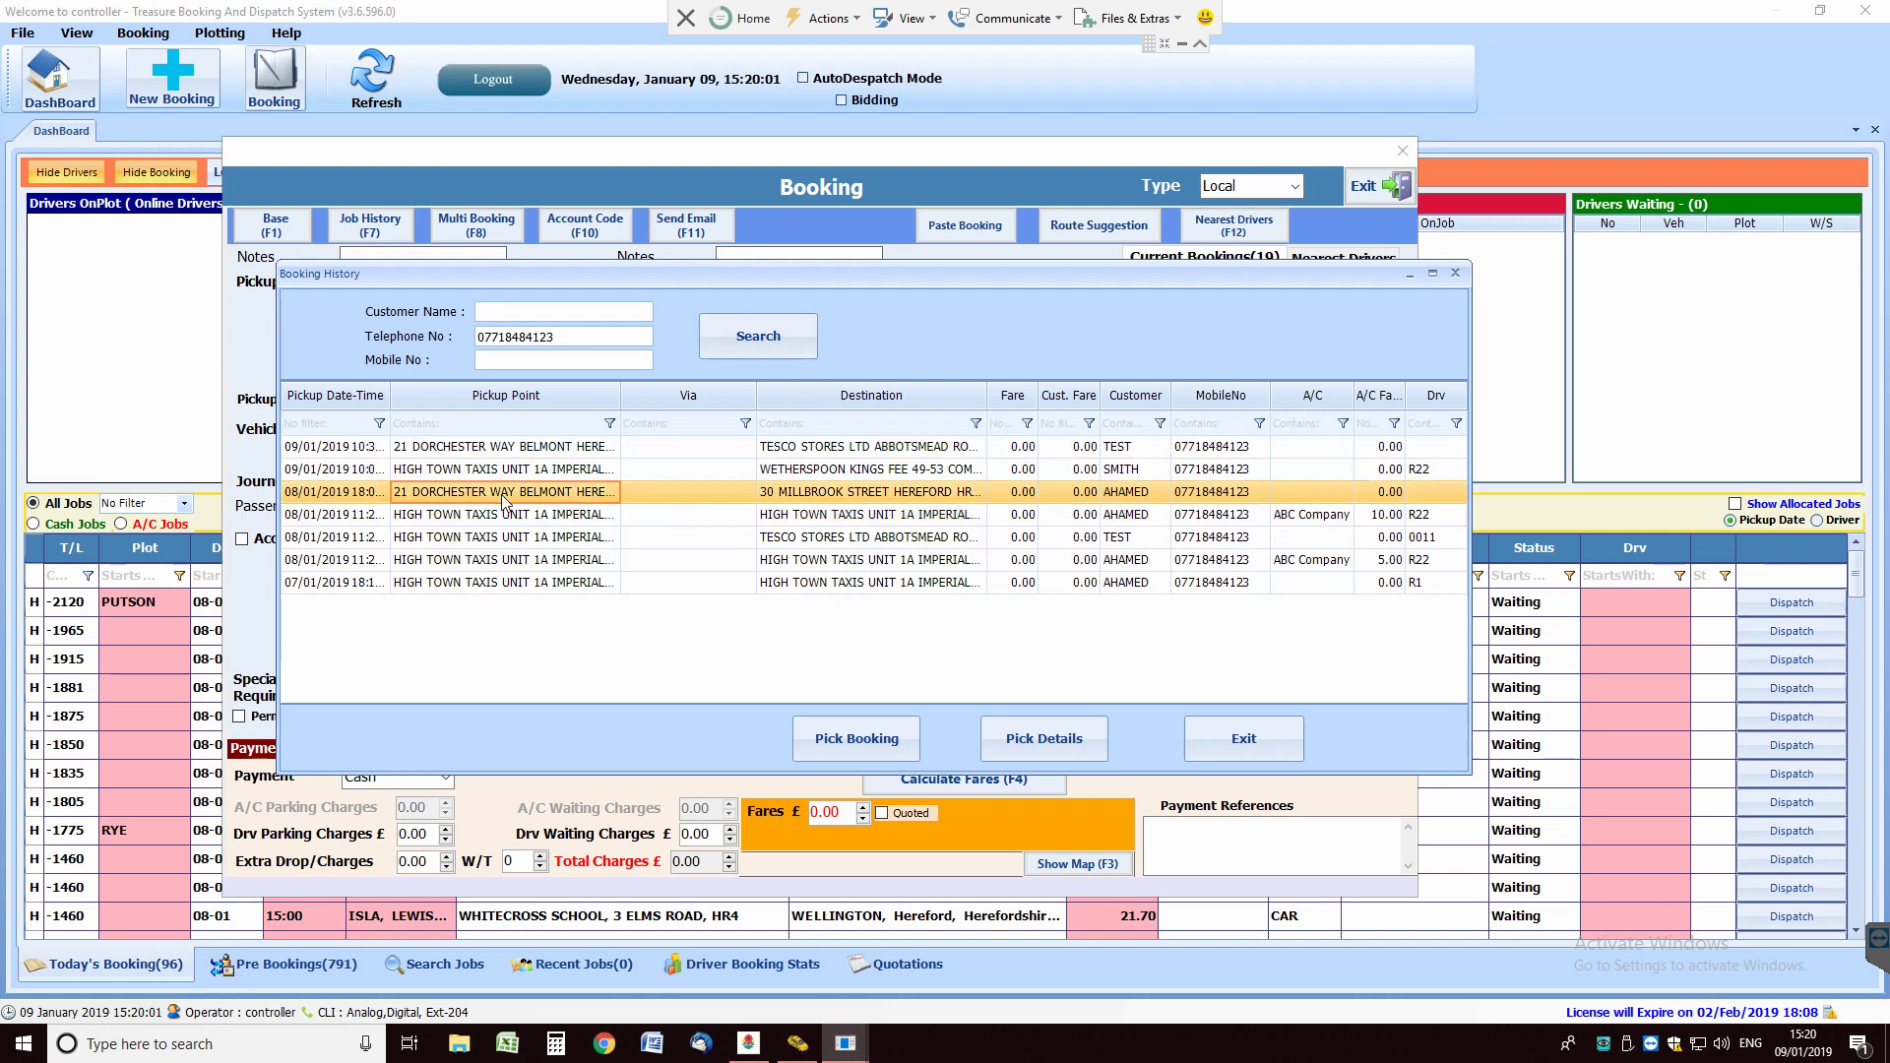
{"action": "left_click", "coordinate": [494, 496]}
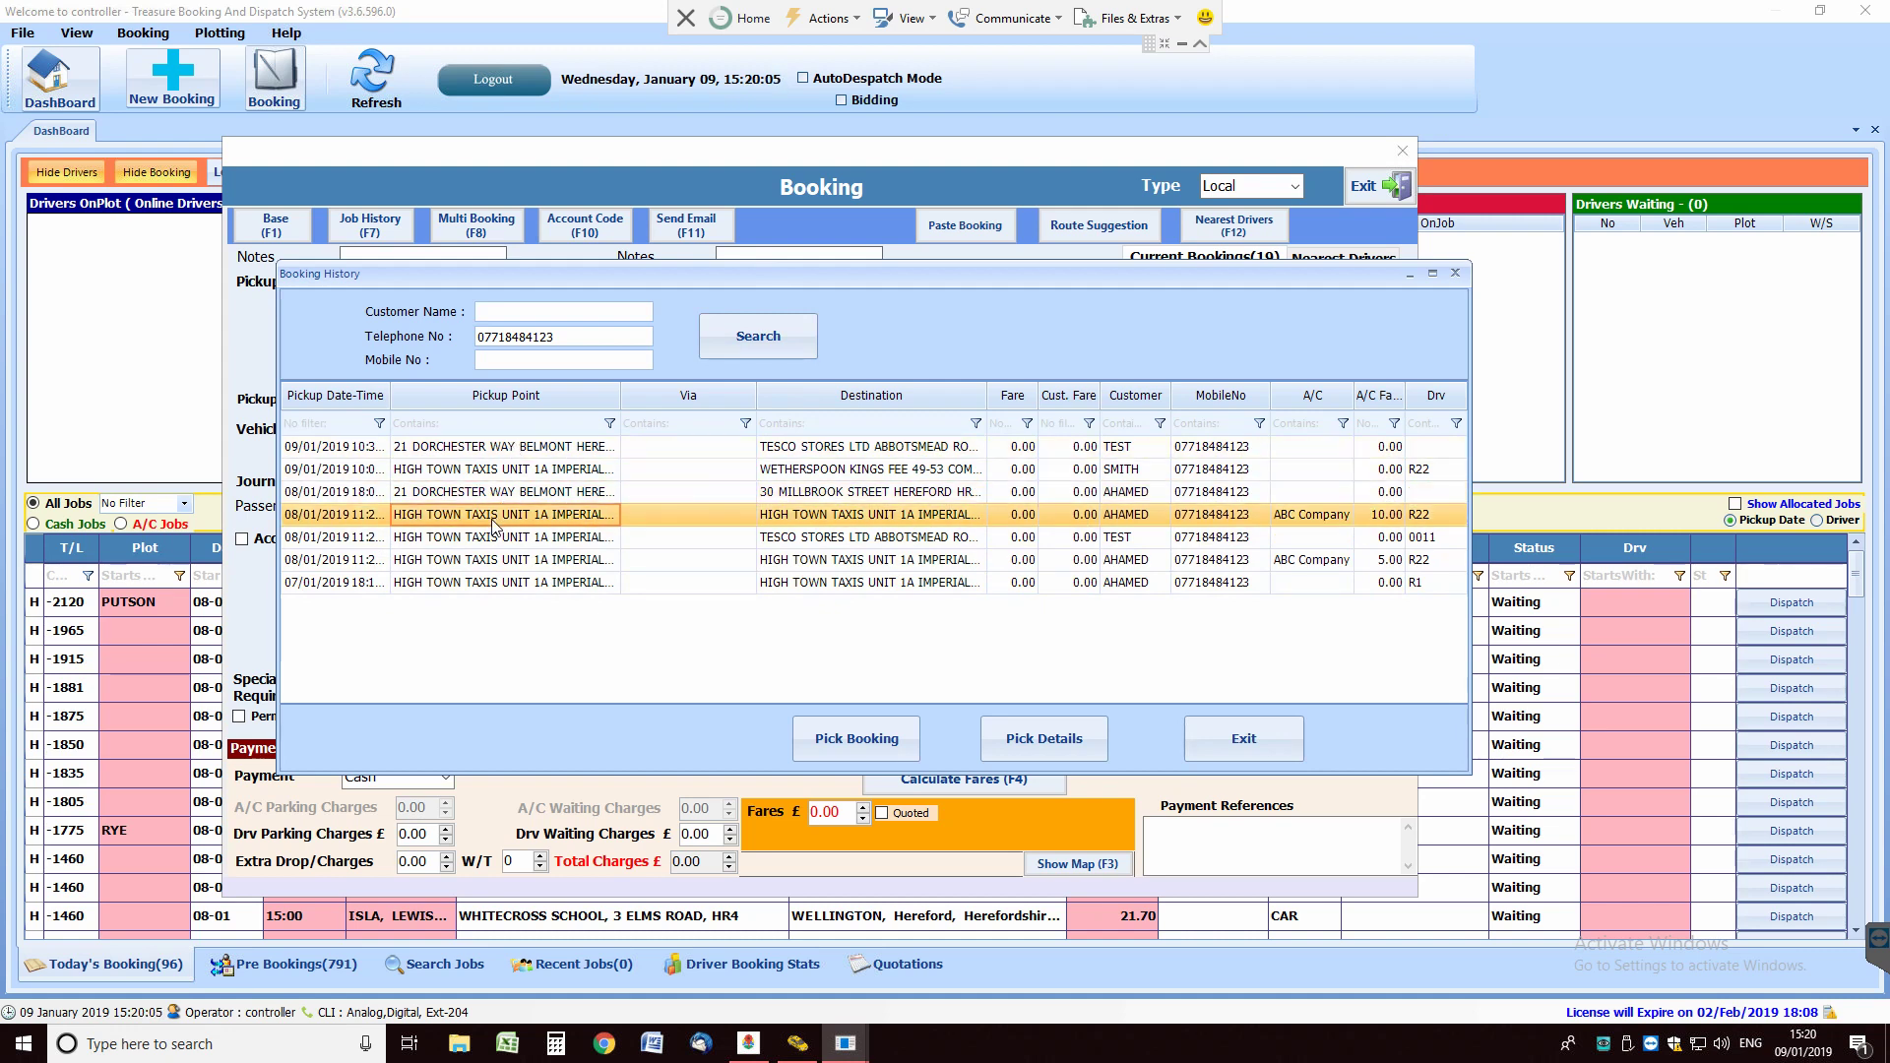
{"action": "left_click", "coordinate": [501, 516]}
{"action": "left_click_drag", "start_coordinate": [487, 278], "coordinate": [651, 287]}
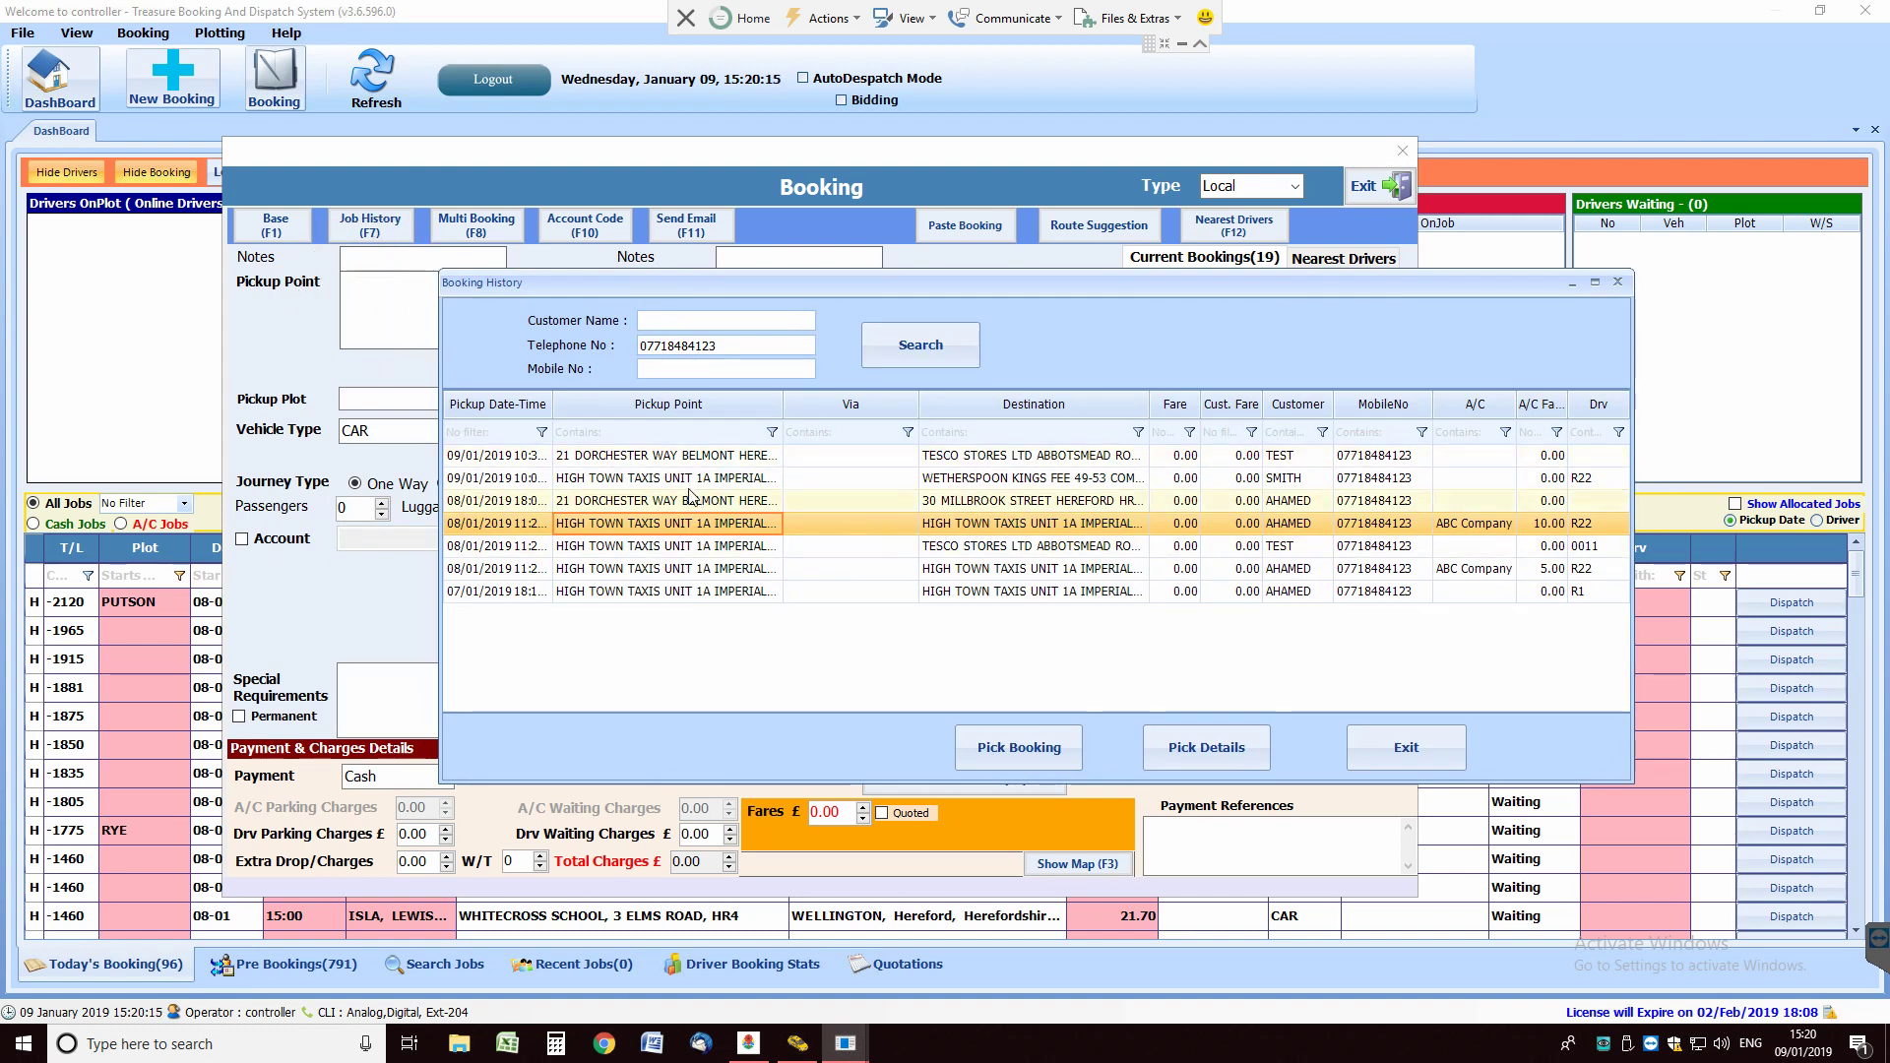
{"action": "left_click", "coordinate": [647, 480]}
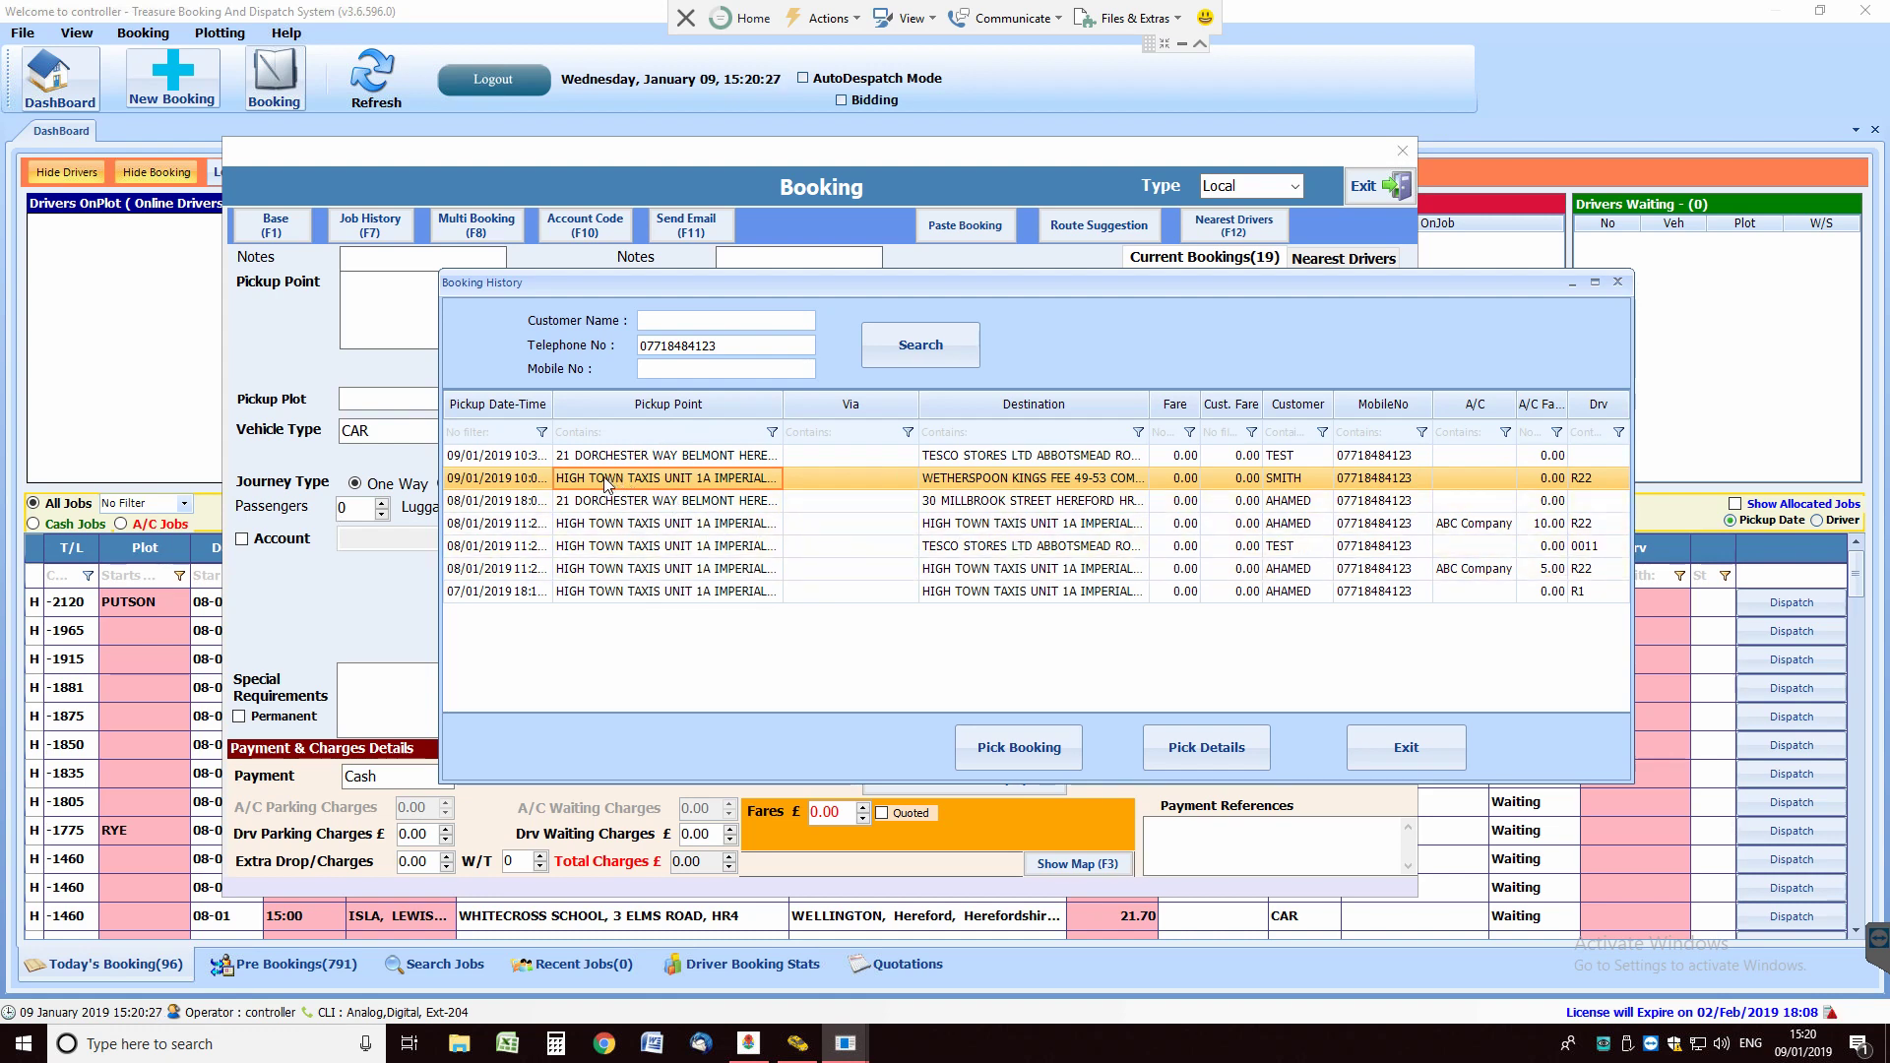
{"action": "left_click", "coordinate": [1000, 480]}
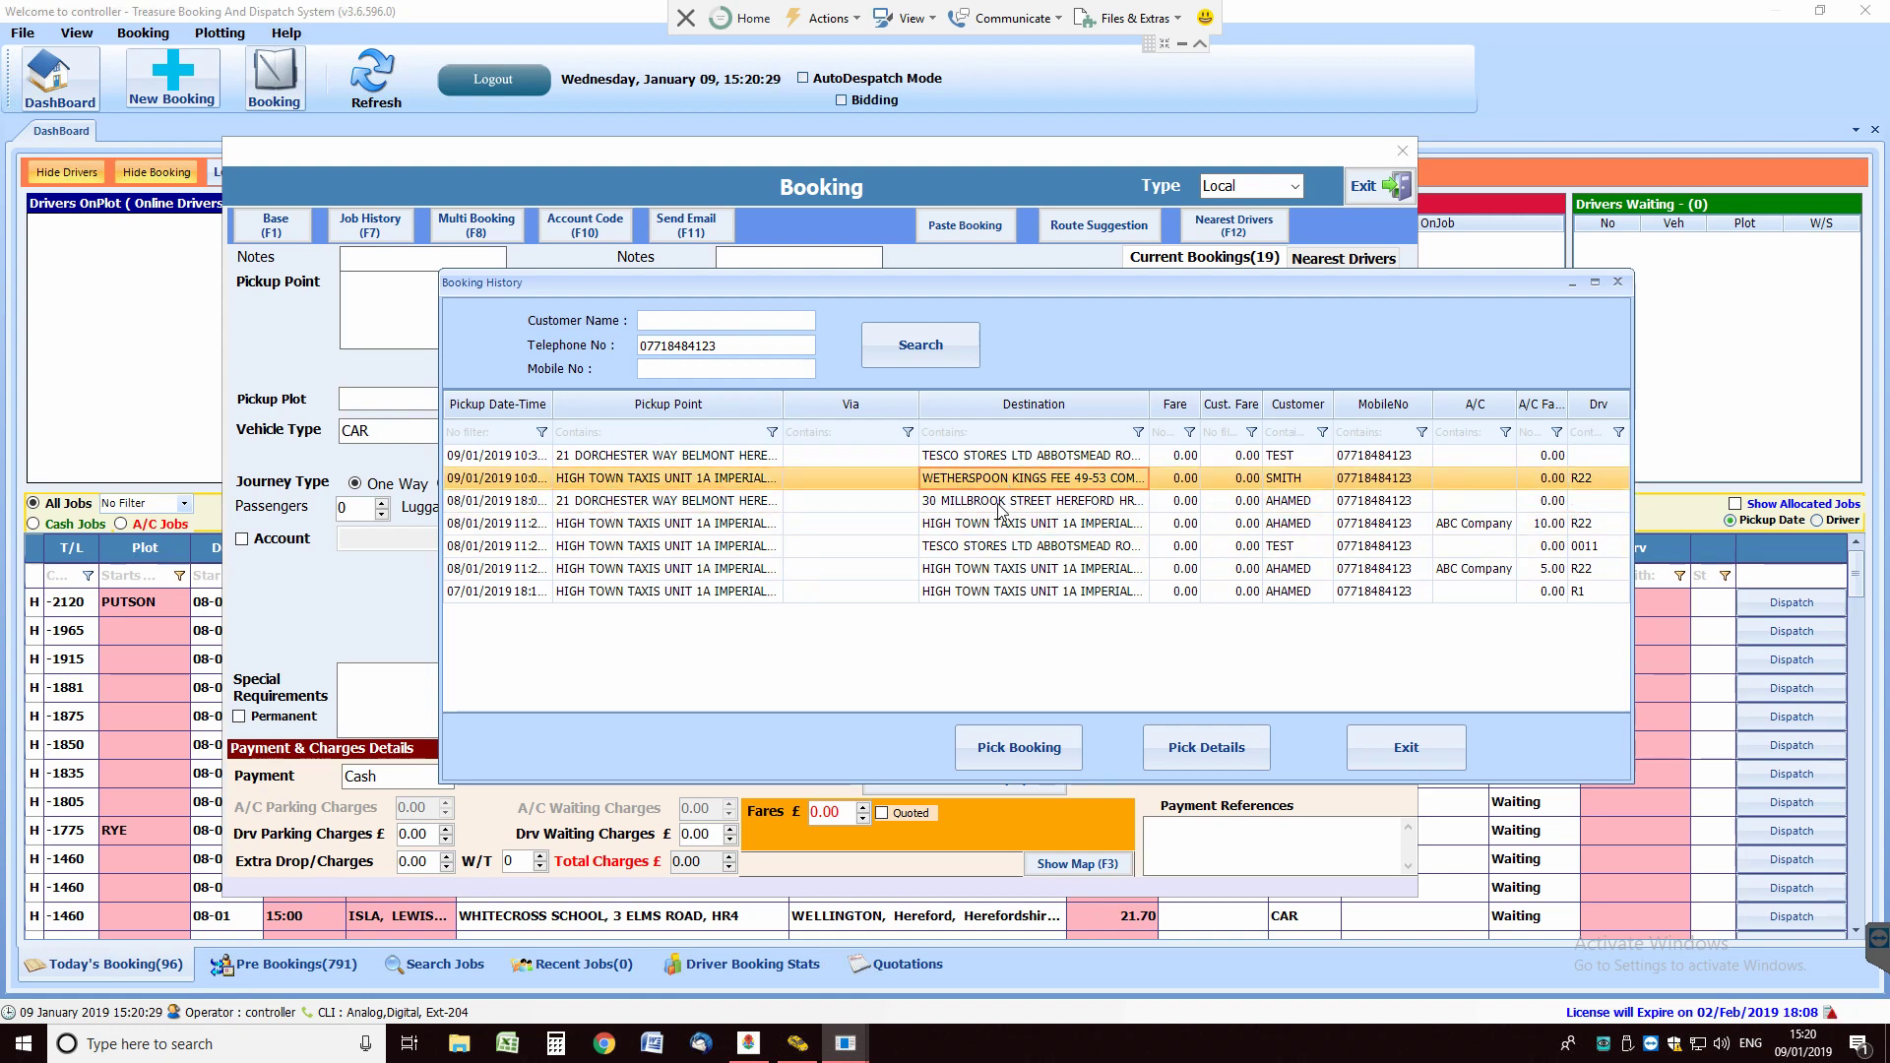
Step: Use the selected job's High Town Taxis address as the new booking's pickup
{"action": "right_click", "coordinate": [698, 483]}
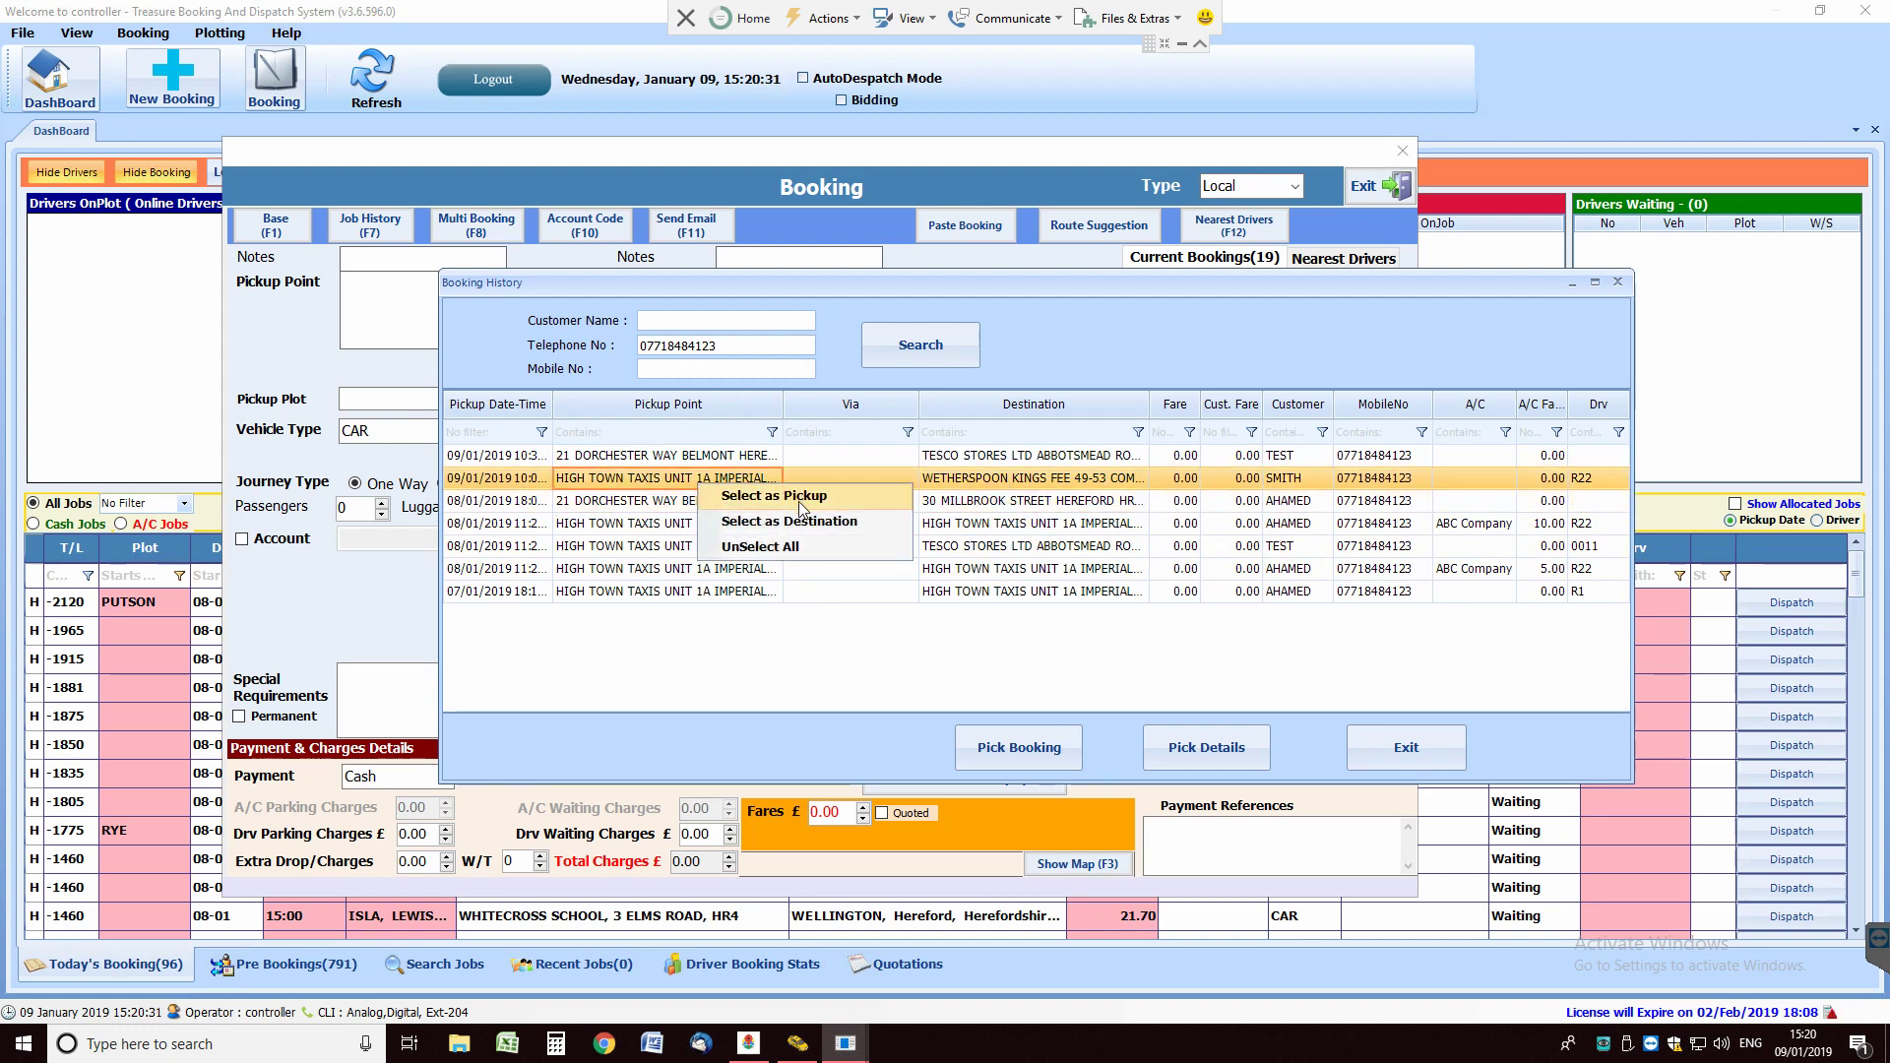
{"action": "left_click", "coordinate": [601, 508]}
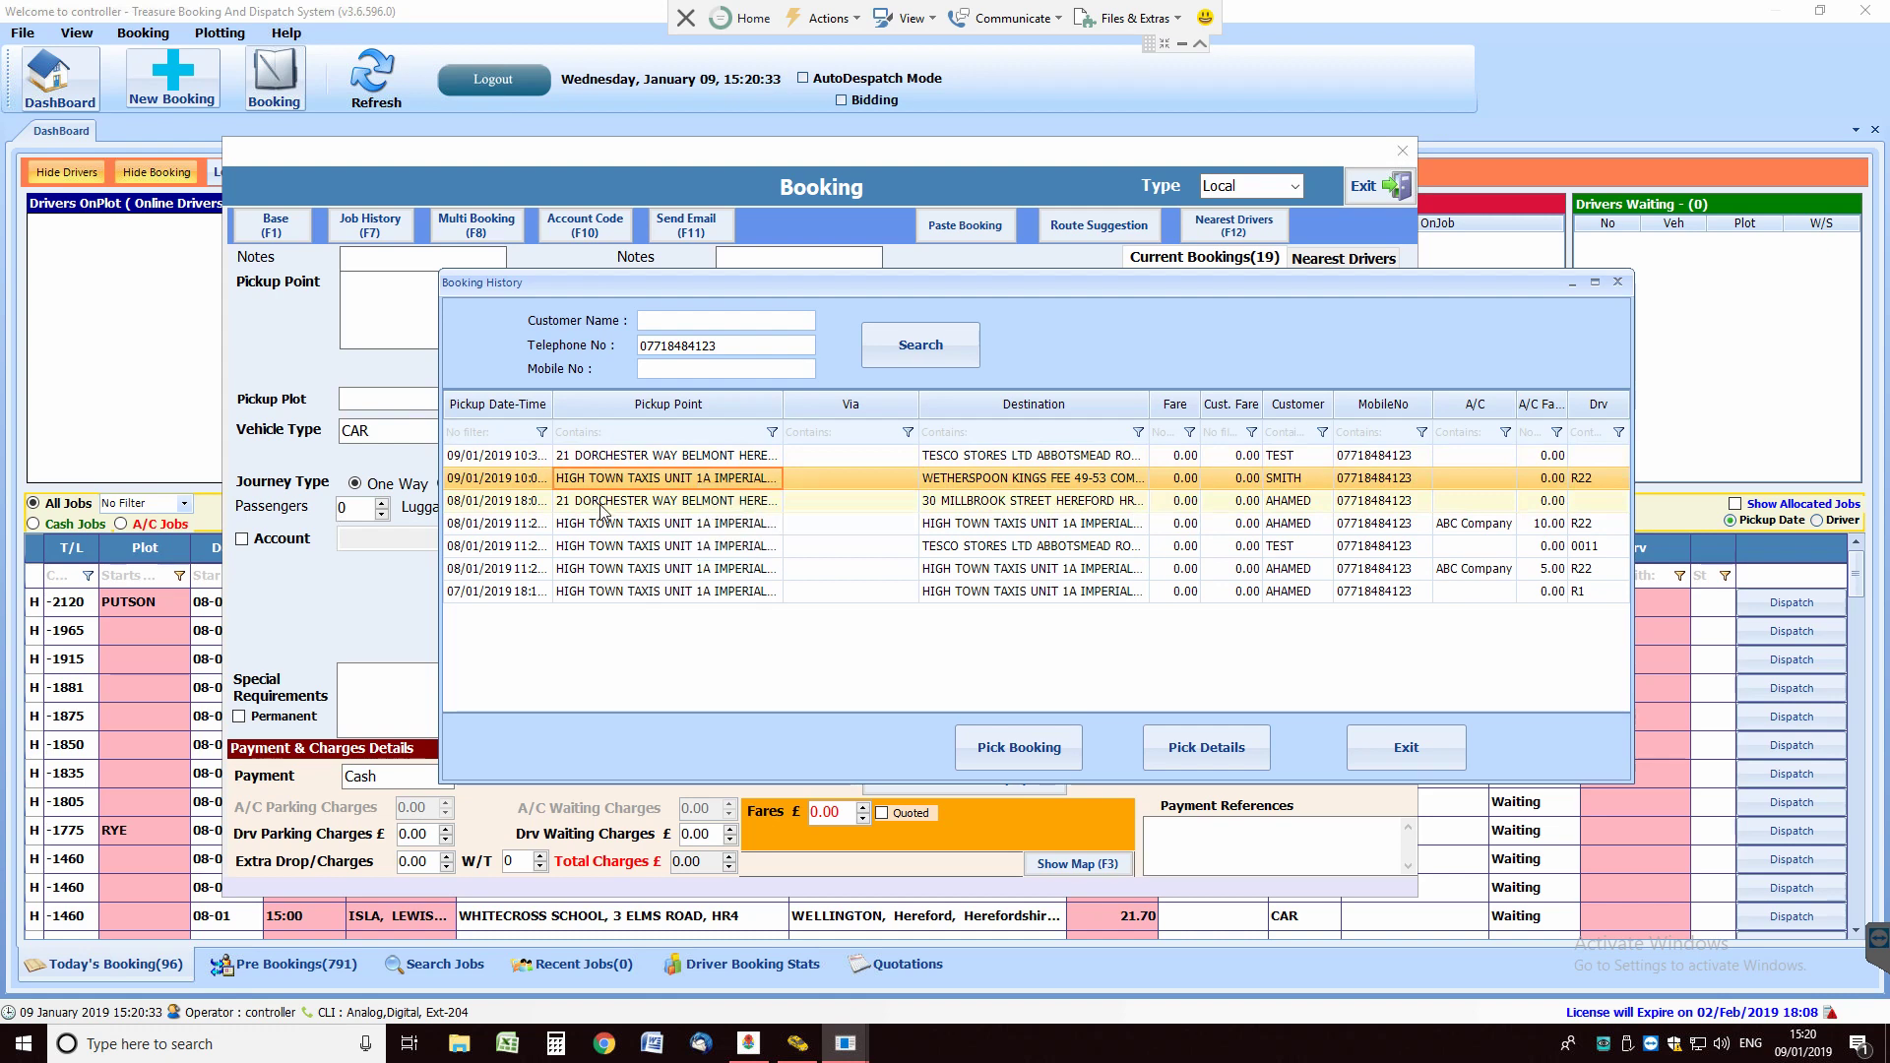
{"action": "right_click", "coordinate": [604, 482]}
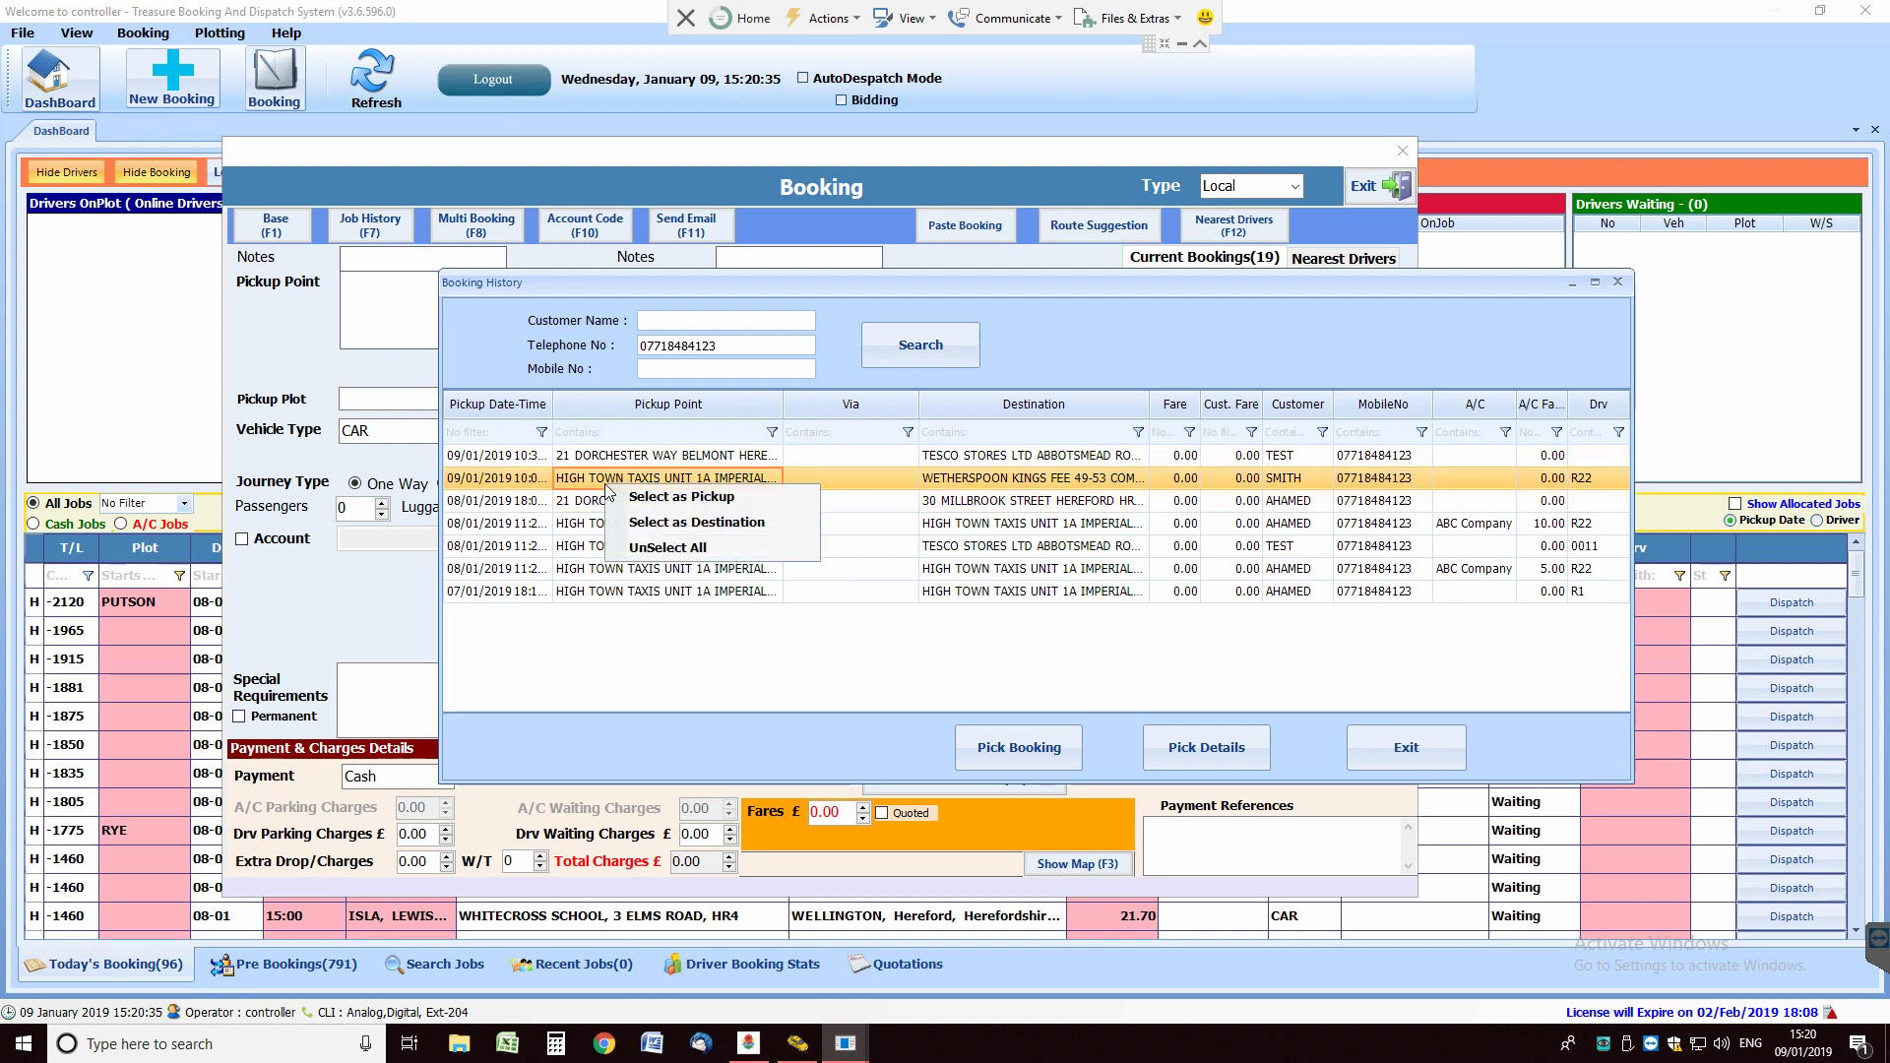
{"action": "left_click", "coordinate": [684, 498]}
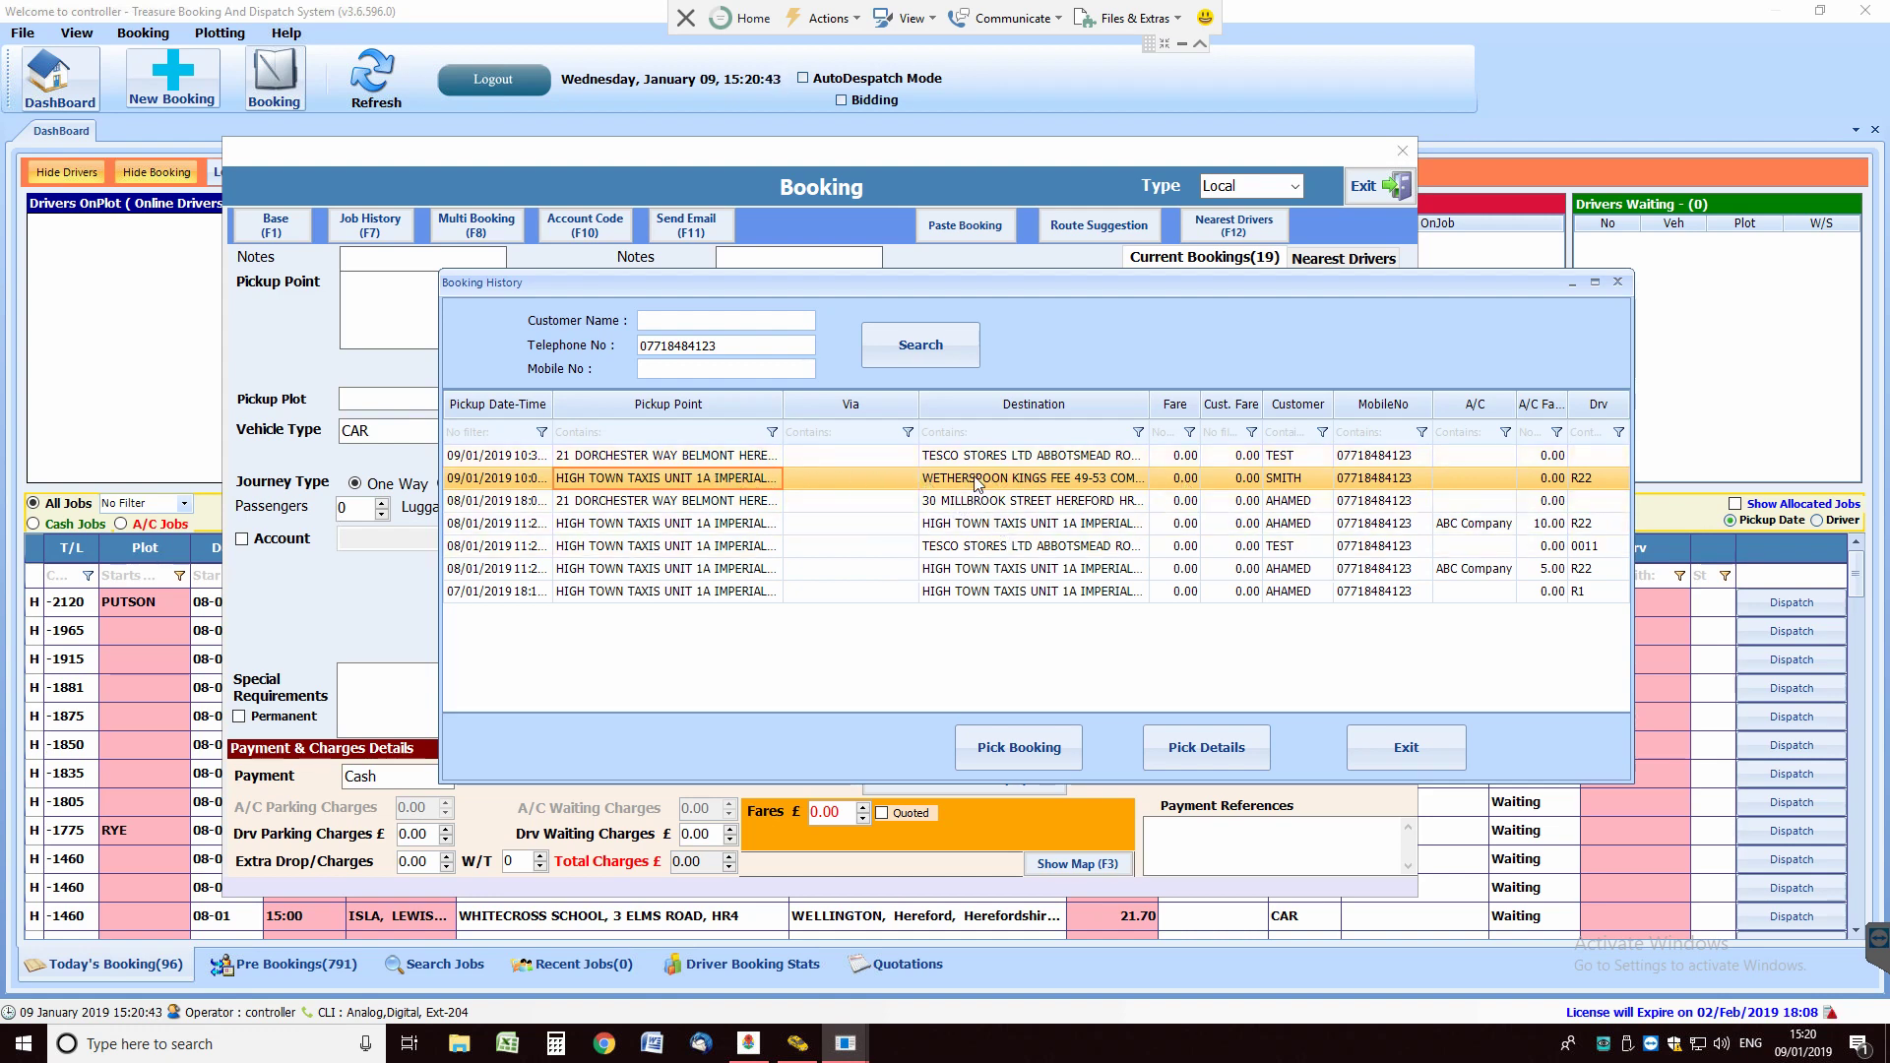
Step: Set the 08/01 Tesco Stores address as destination and carry both addresses into the booking
{"action": "left_click", "coordinate": [981, 546]}
{"action": "right_click", "coordinate": [981, 546]}
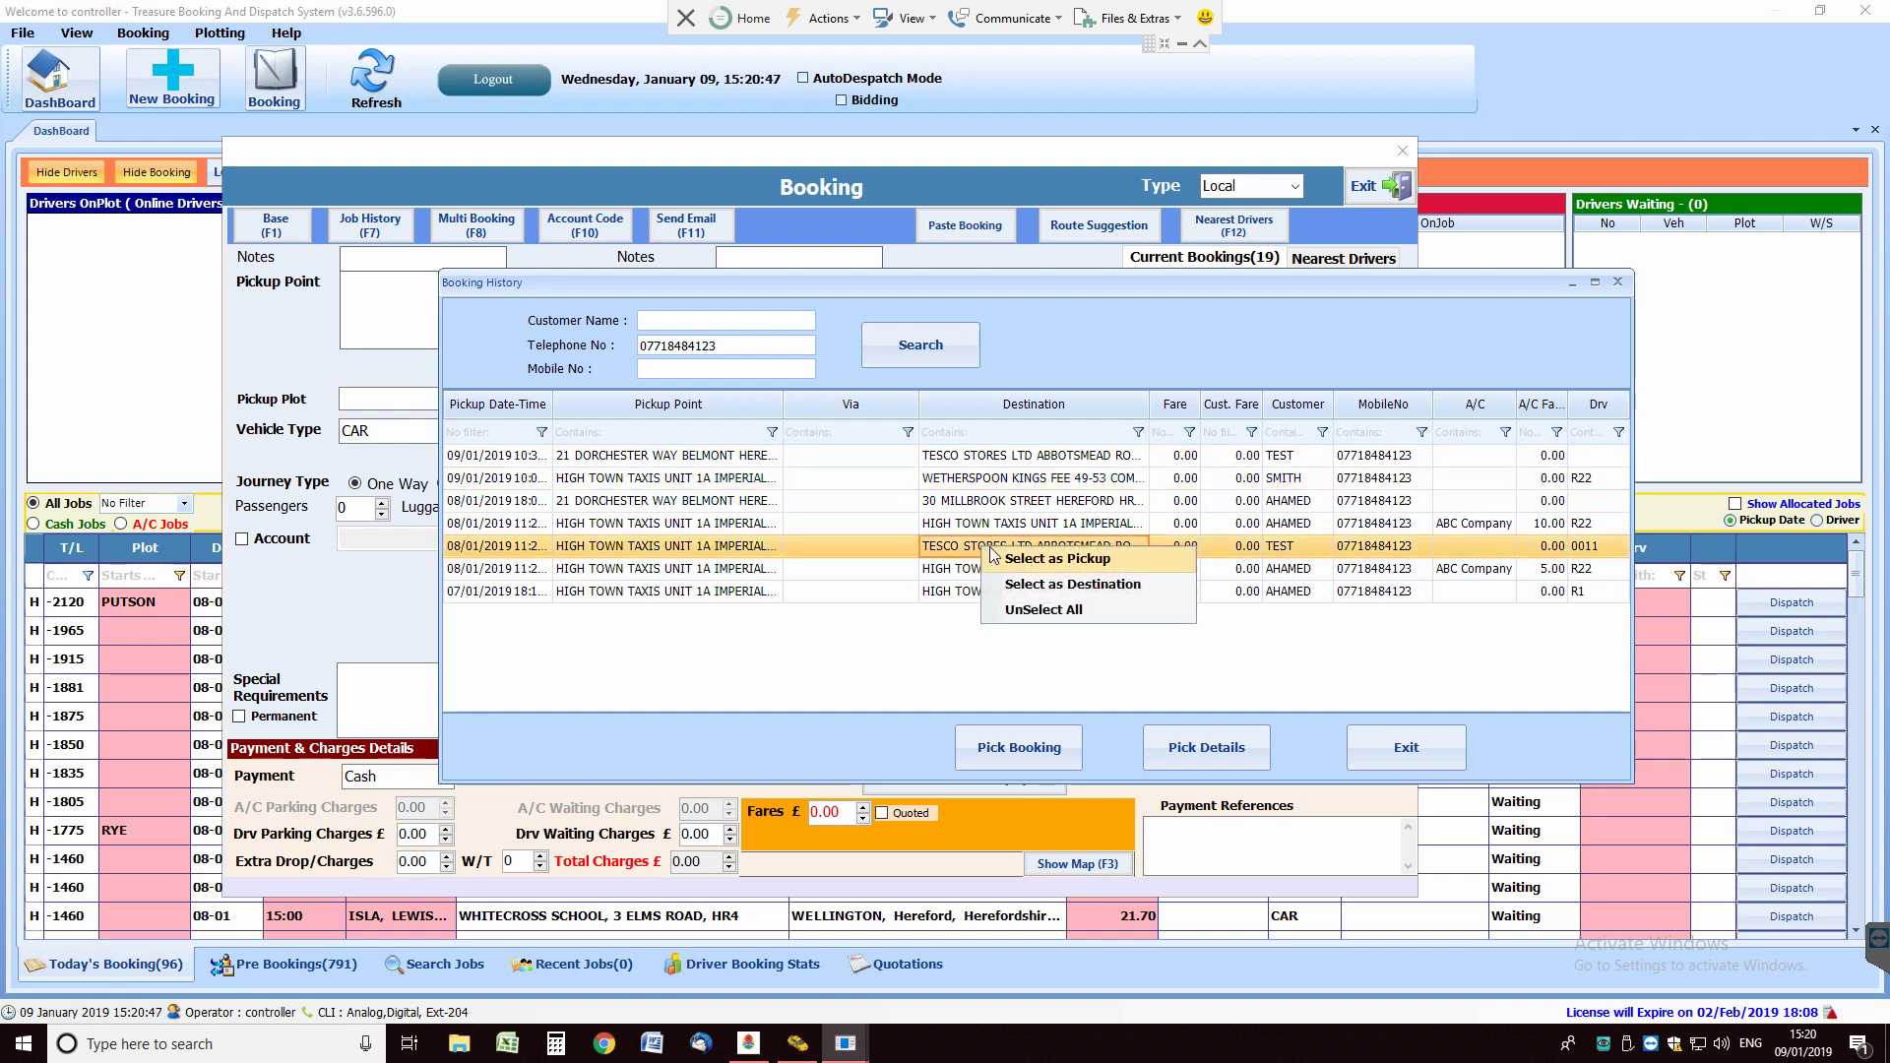
{"action": "left_click", "coordinate": [1052, 586]}
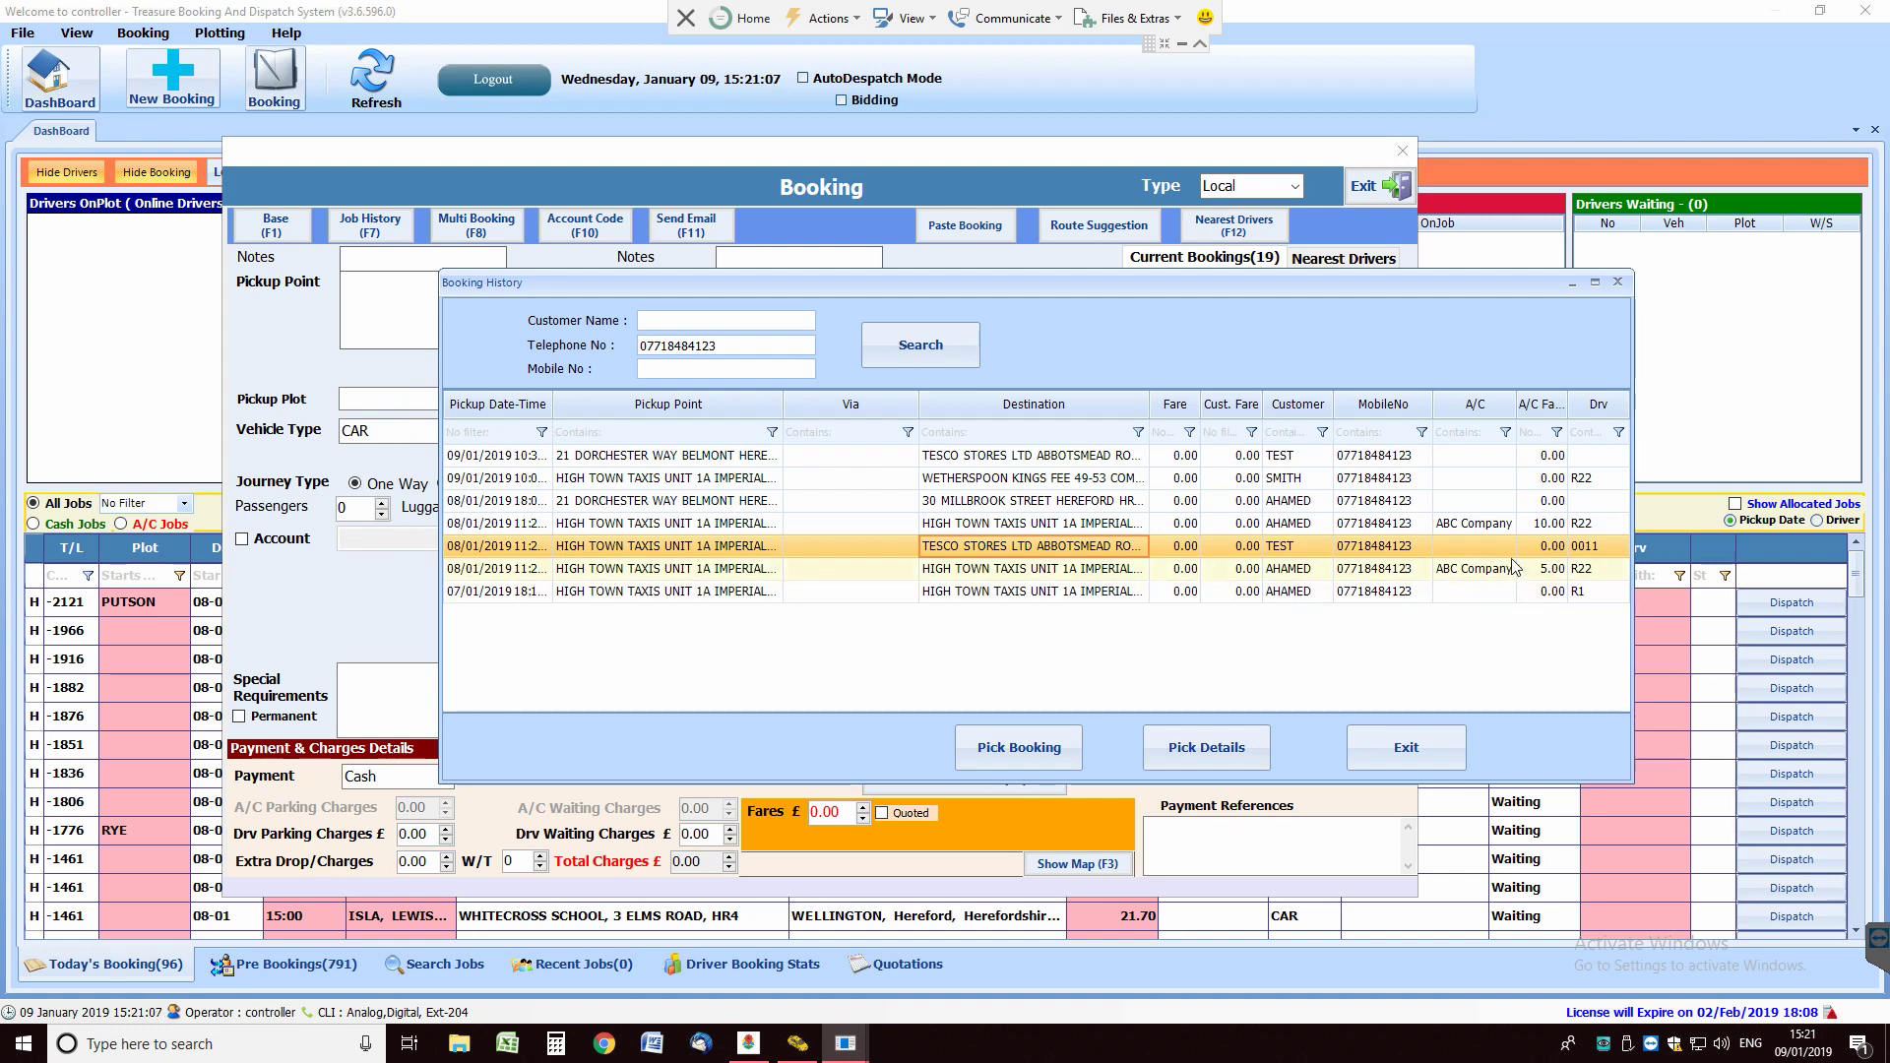
{"action": "left_click", "coordinate": [1020, 749]}
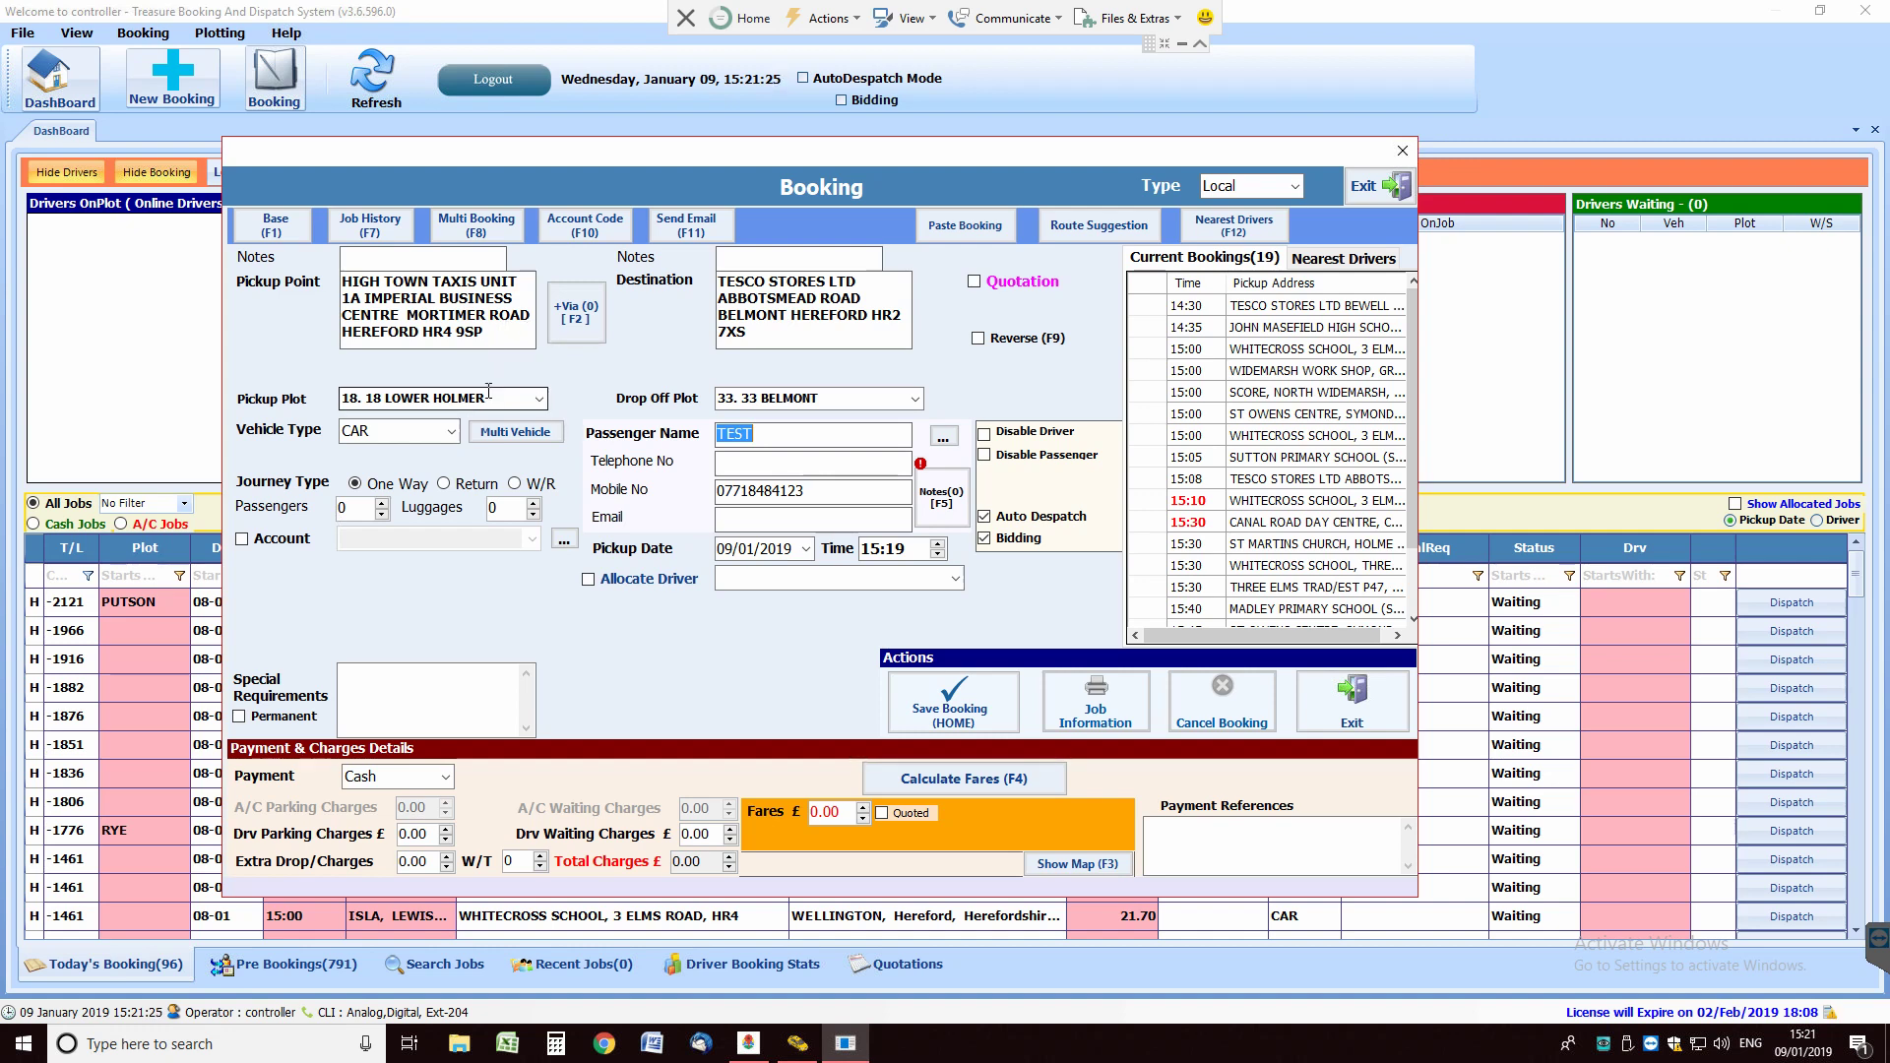
{"action": "left_click_drag", "start_coordinate": [484, 332], "coordinate": [423, 332]}
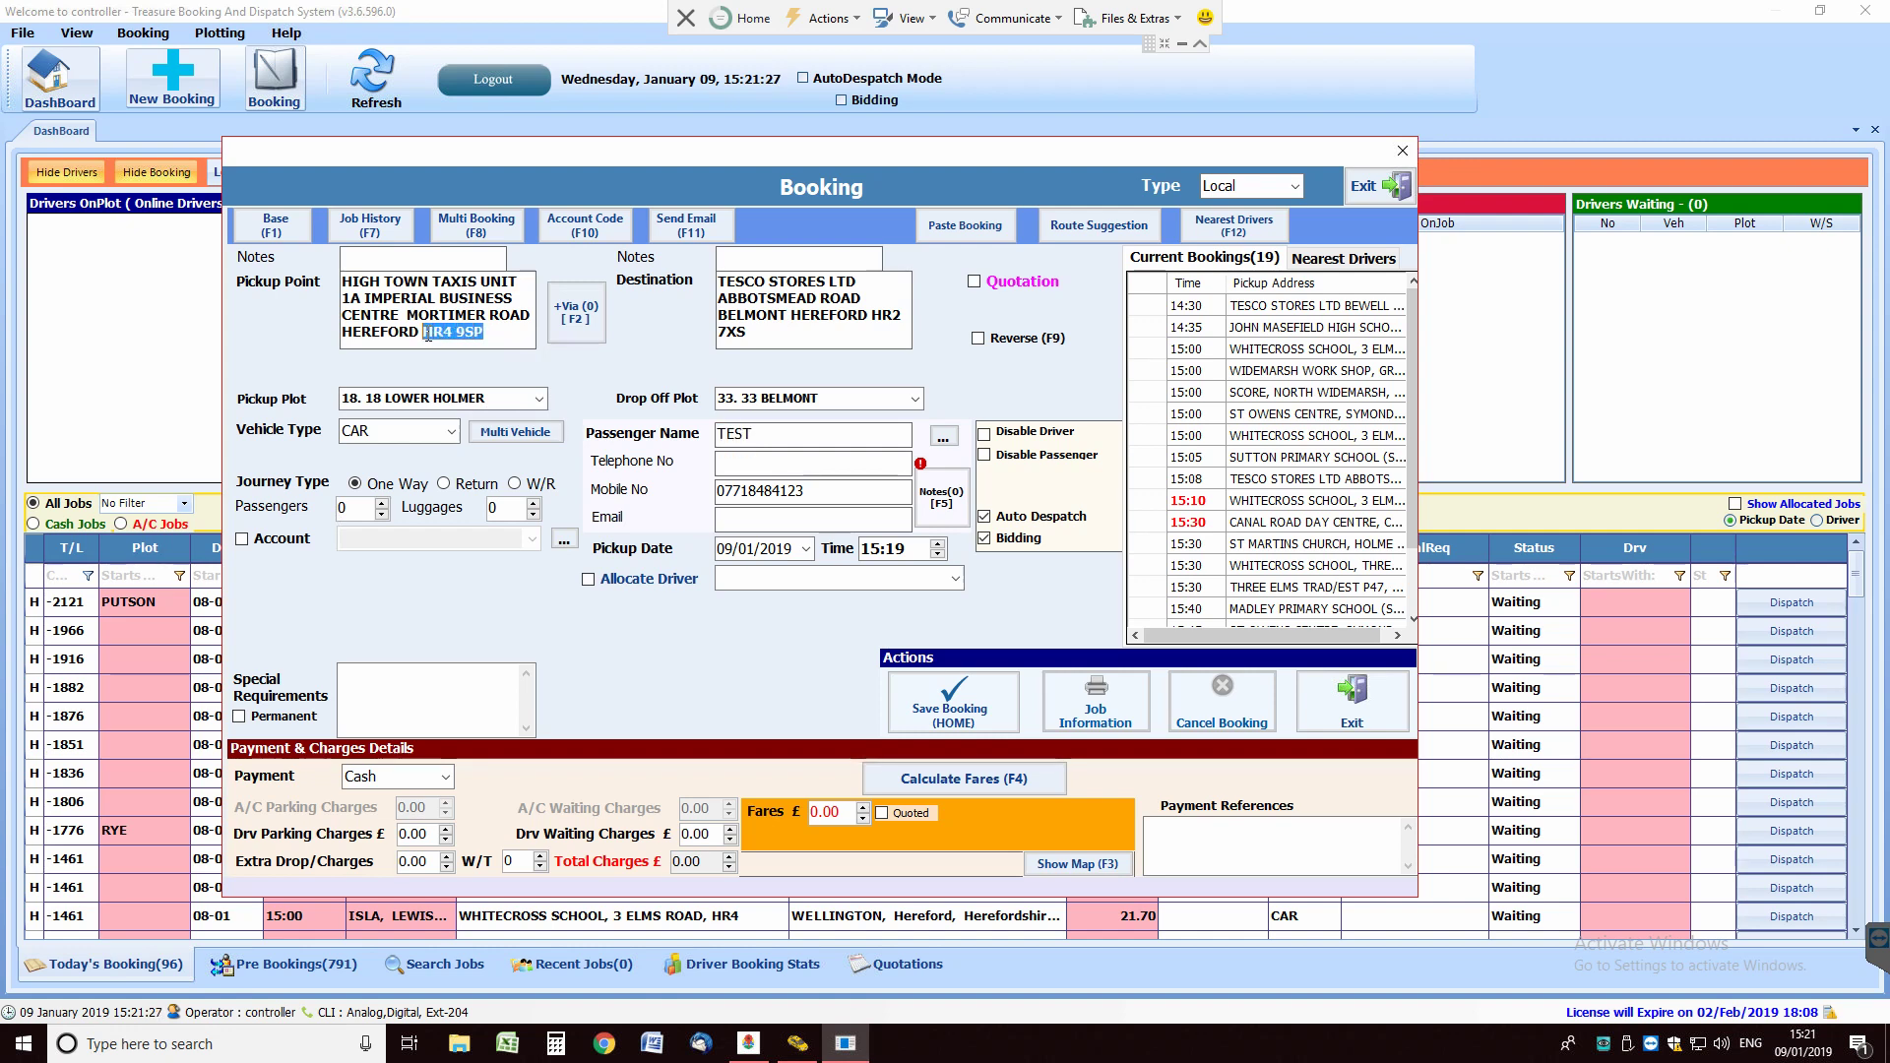
{"action": "left_click", "coordinate": [511, 331]}
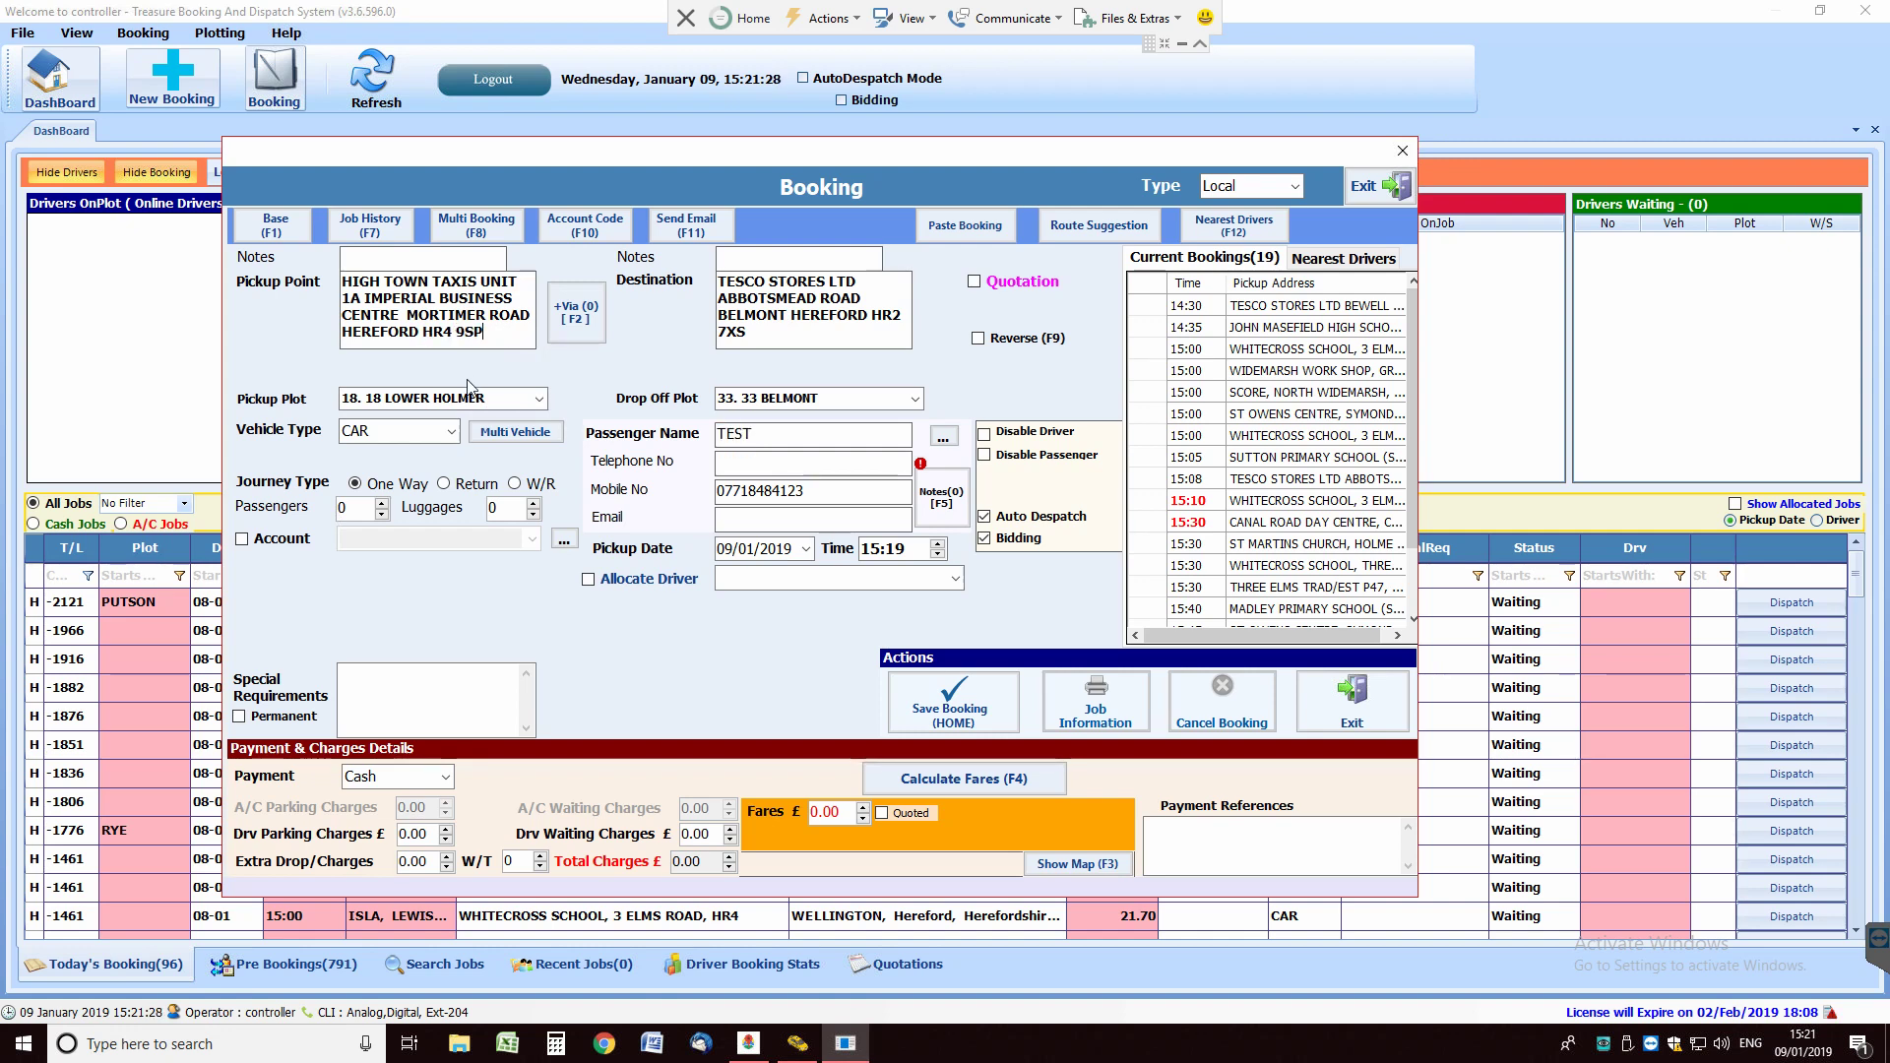
{"action": "left_click", "coordinate": [517, 401]}
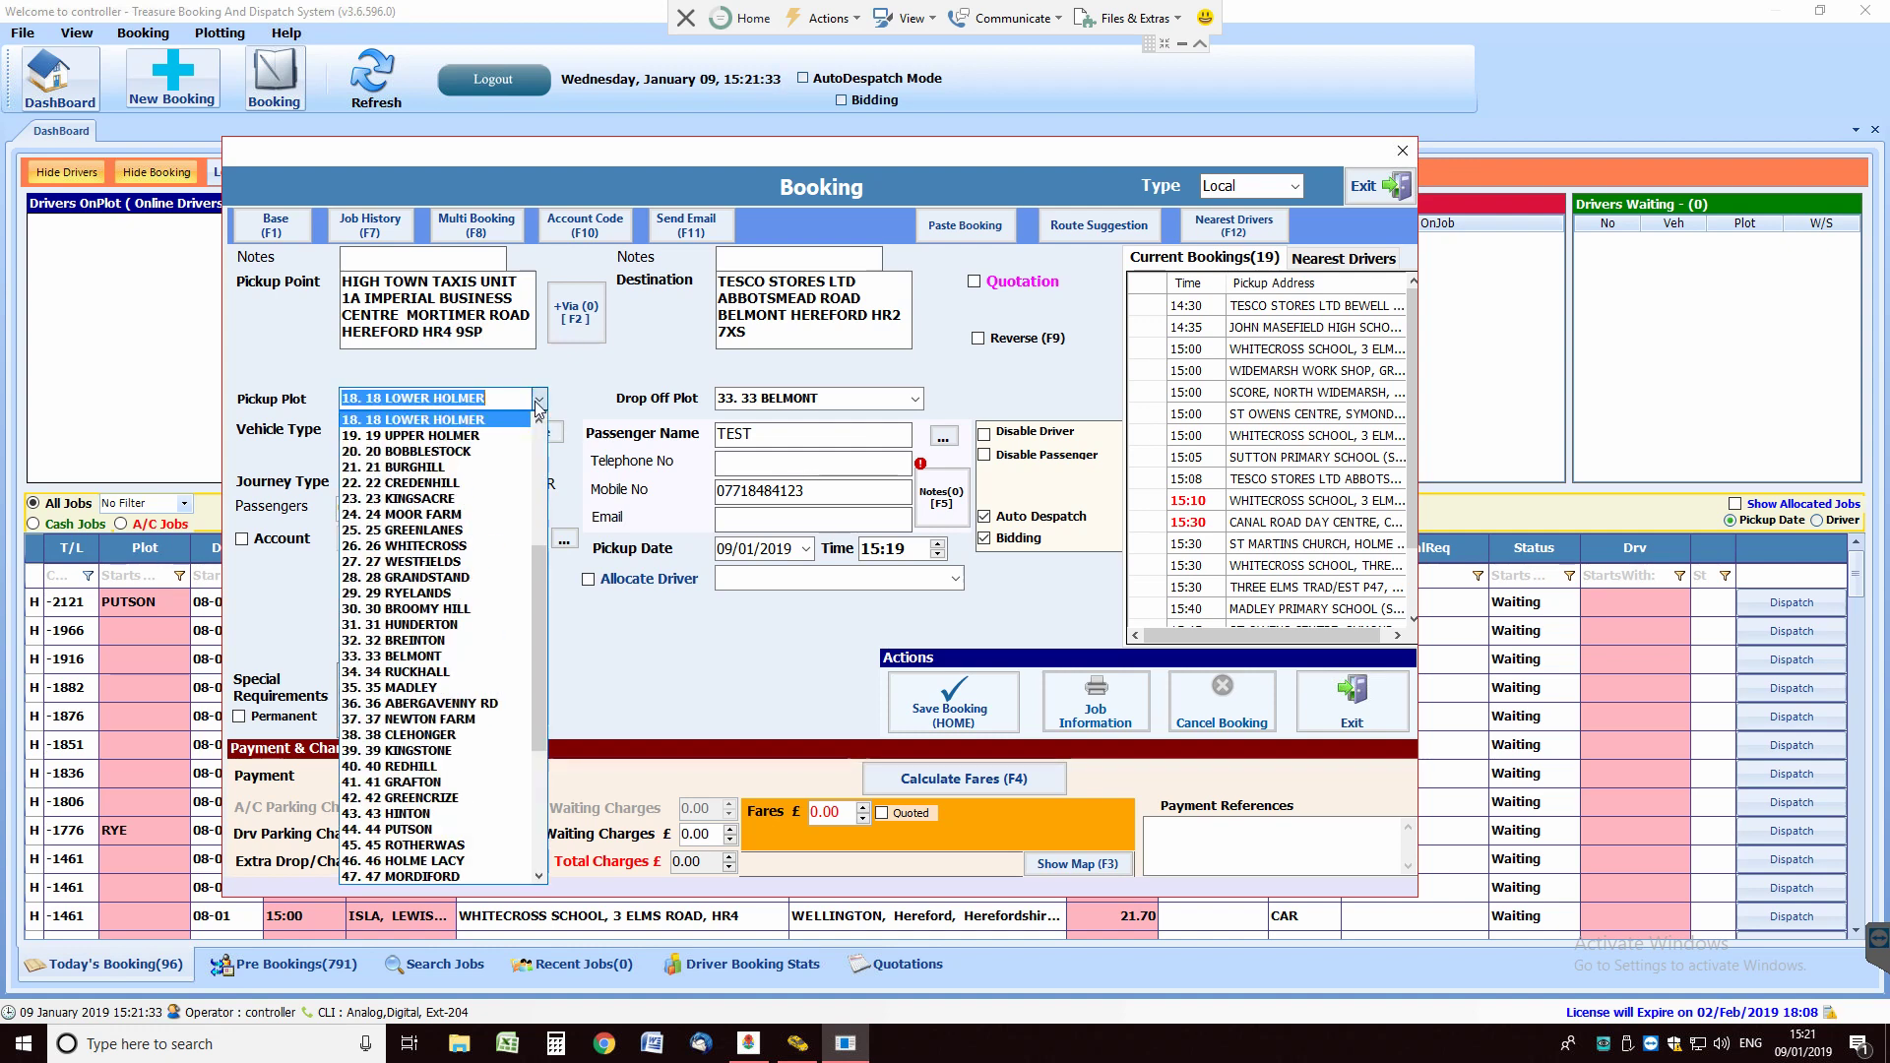
{"action": "left_click", "coordinate": [485, 398]}
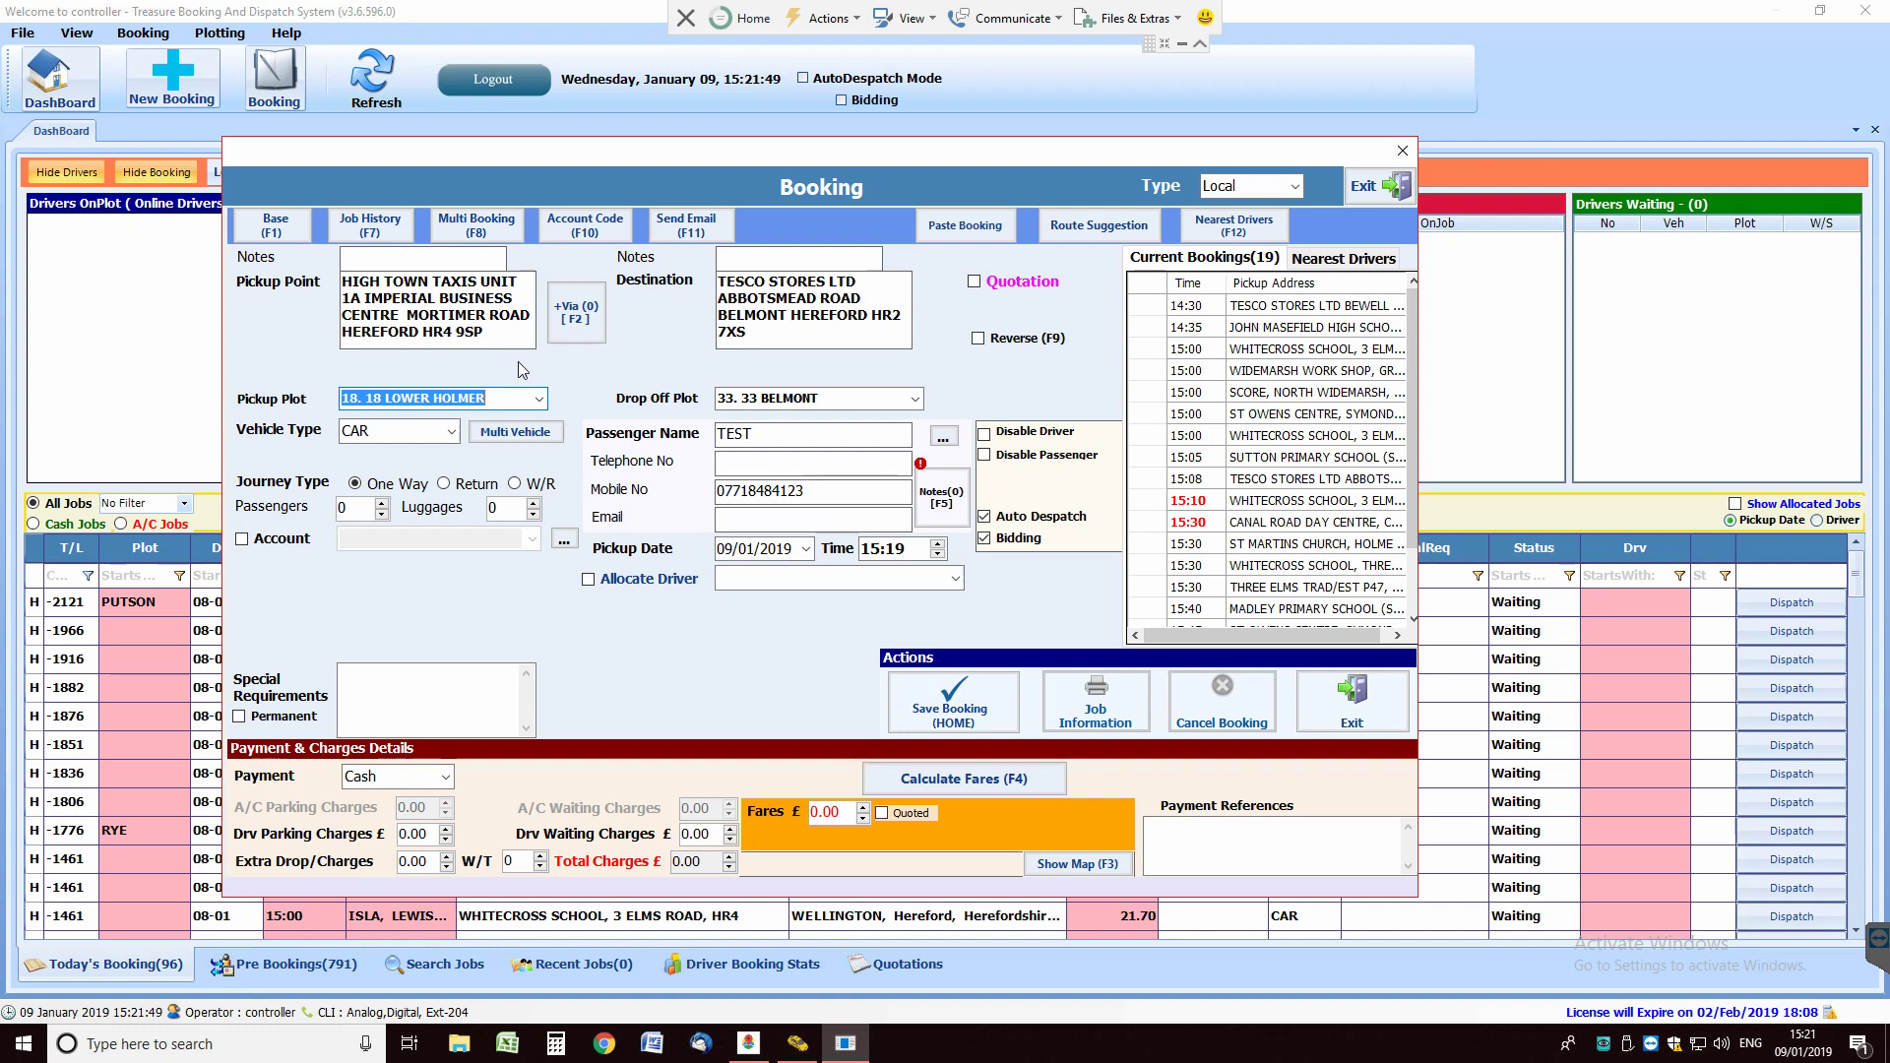
Step: Trim the pickup address after HIGH TOWN TAXIS and pick the first suggested address
{"action": "left_click_drag", "start_coordinate": [492, 330], "coordinate": [433, 332]}
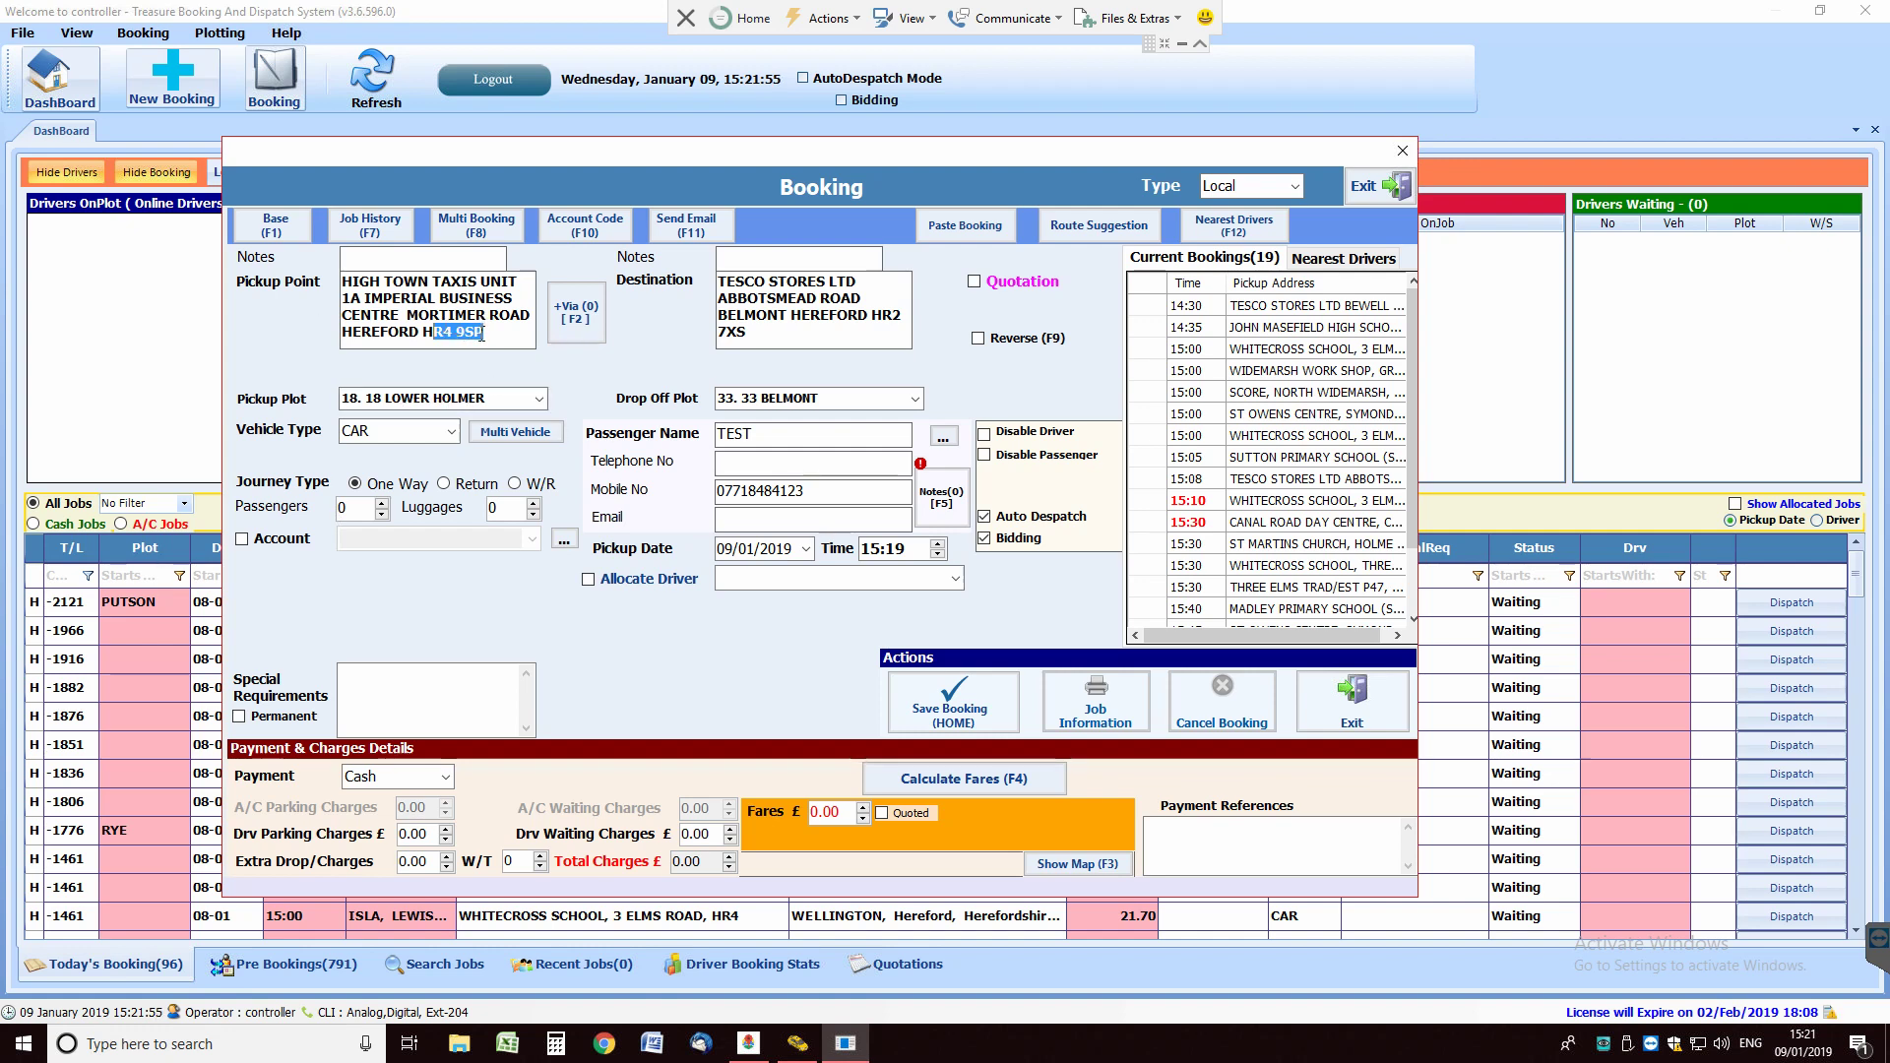
{"action": "left_click", "coordinate": [503, 332]}
{"action": "left_click_drag", "start_coordinate": [480, 281], "coordinate": [581, 398]}
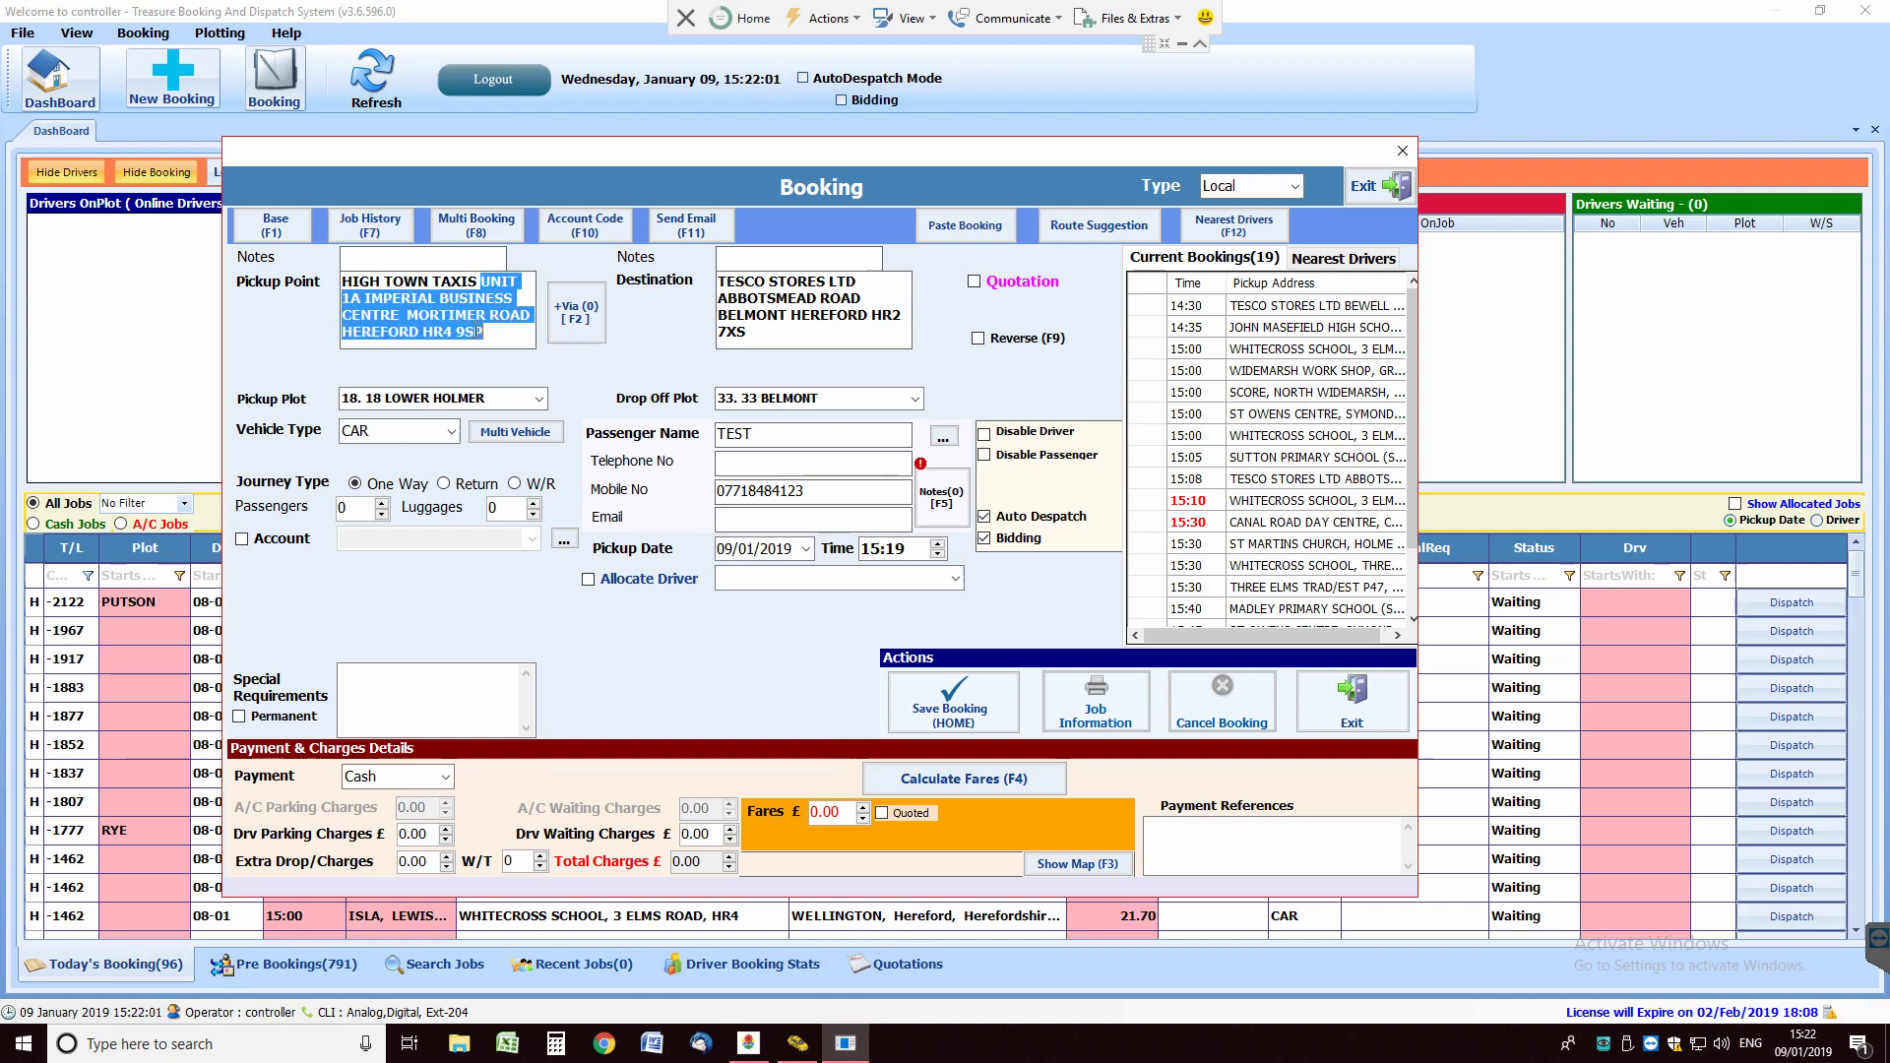
{"action": "key", "text": "BackSpace"}
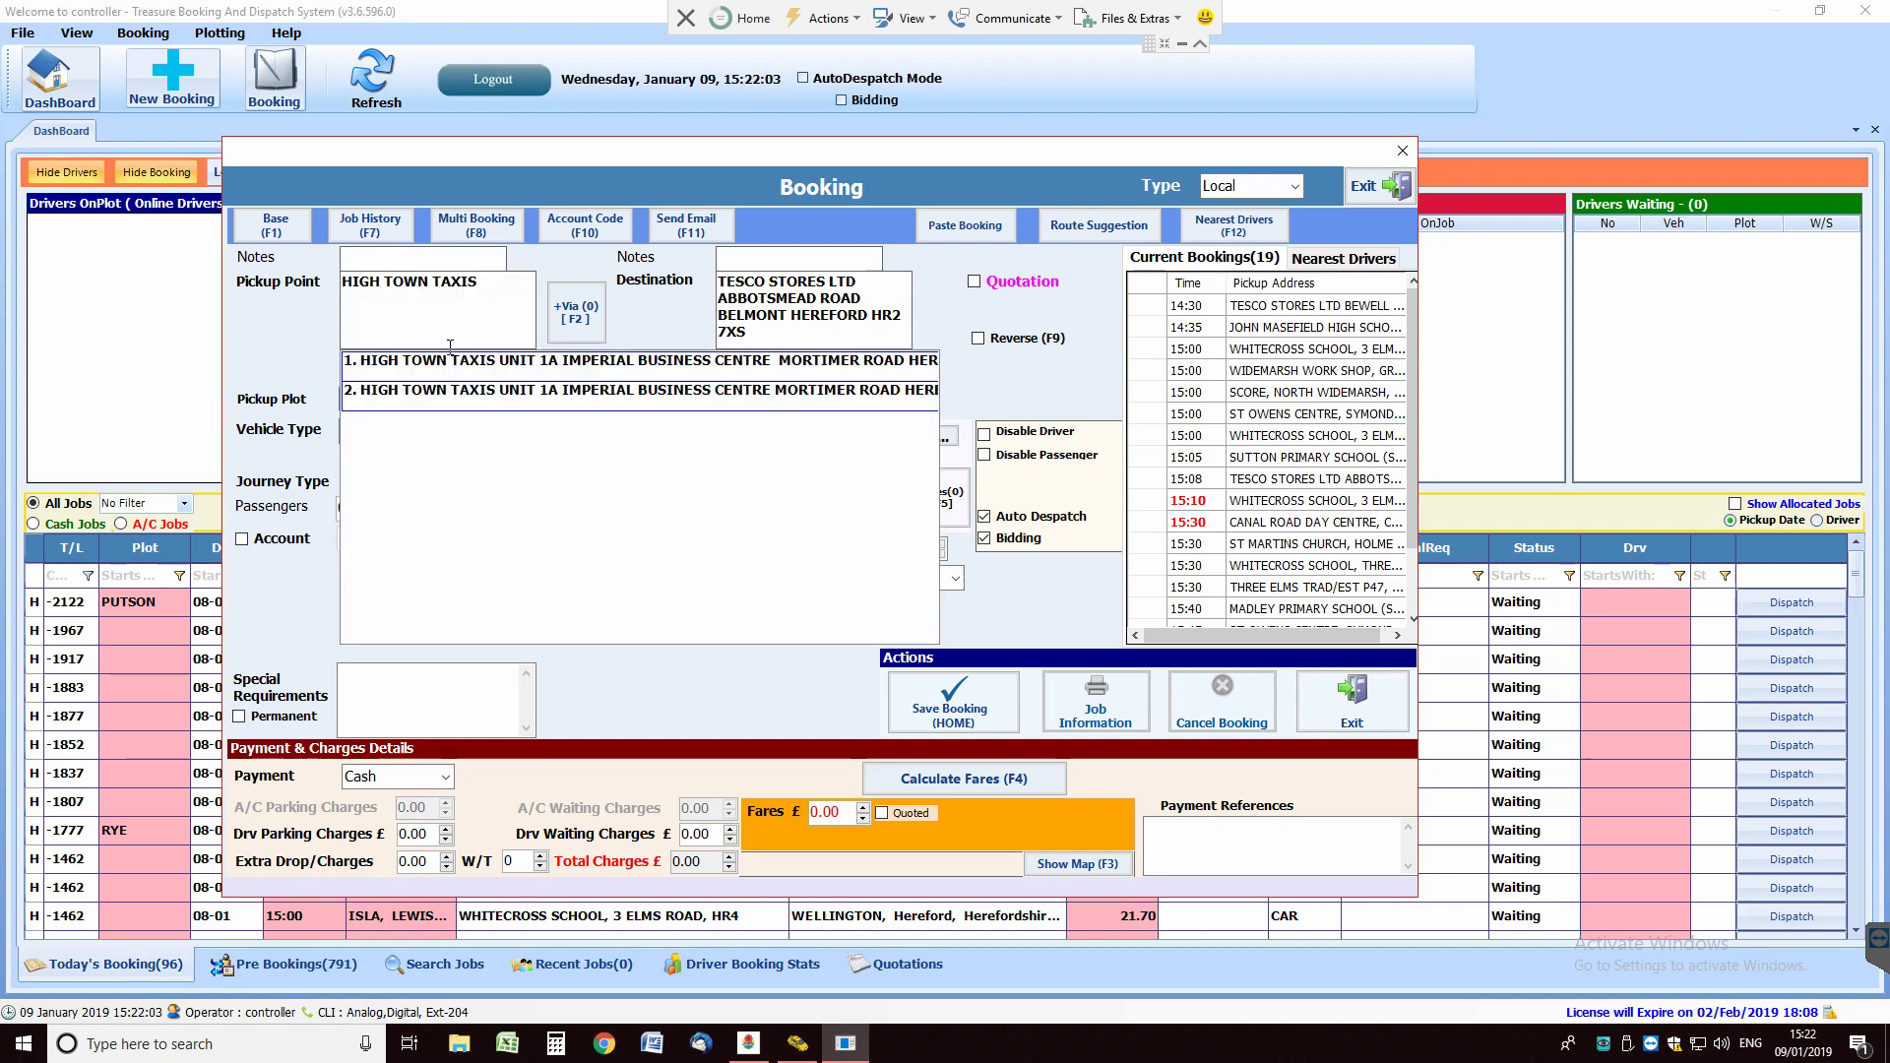
{"action": "left_click", "coordinate": [512, 361]}
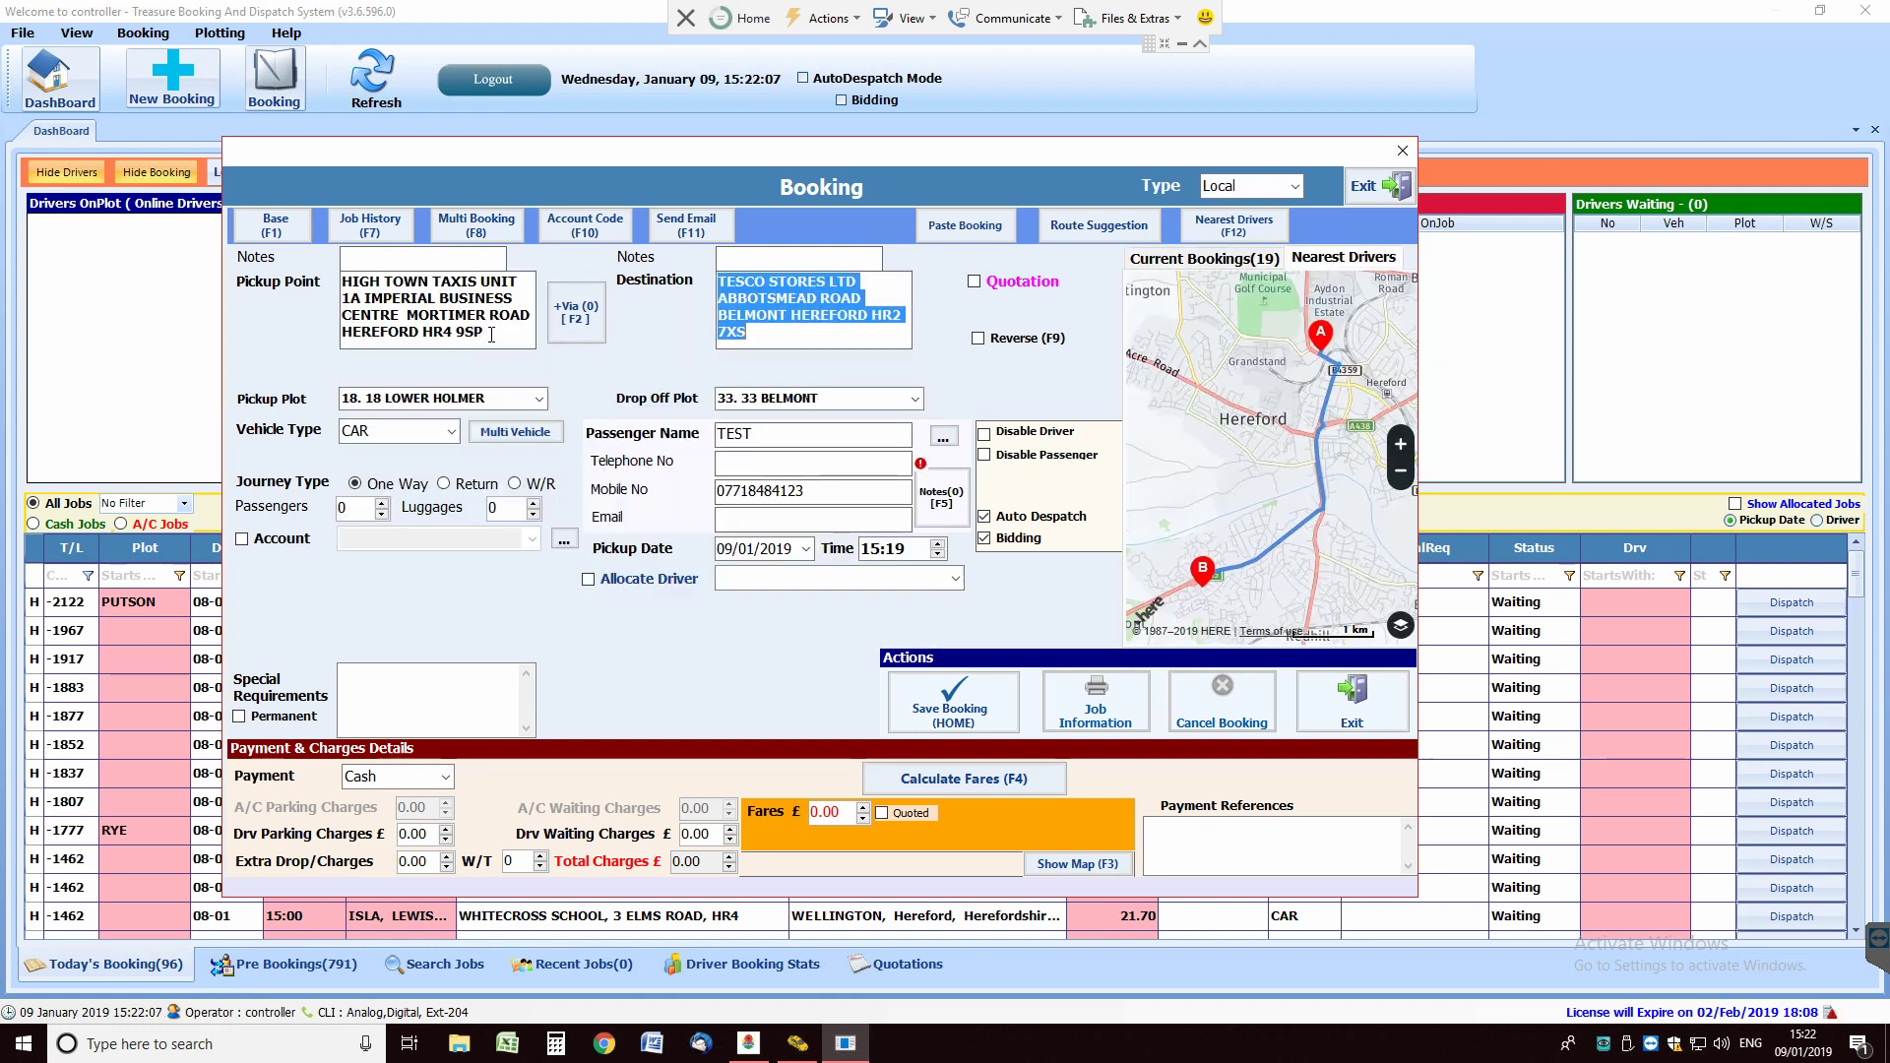
{"action": "left_click_drag", "start_coordinate": [484, 332], "coordinate": [439, 335]}
{"action": "left_click", "coordinate": [440, 335]}
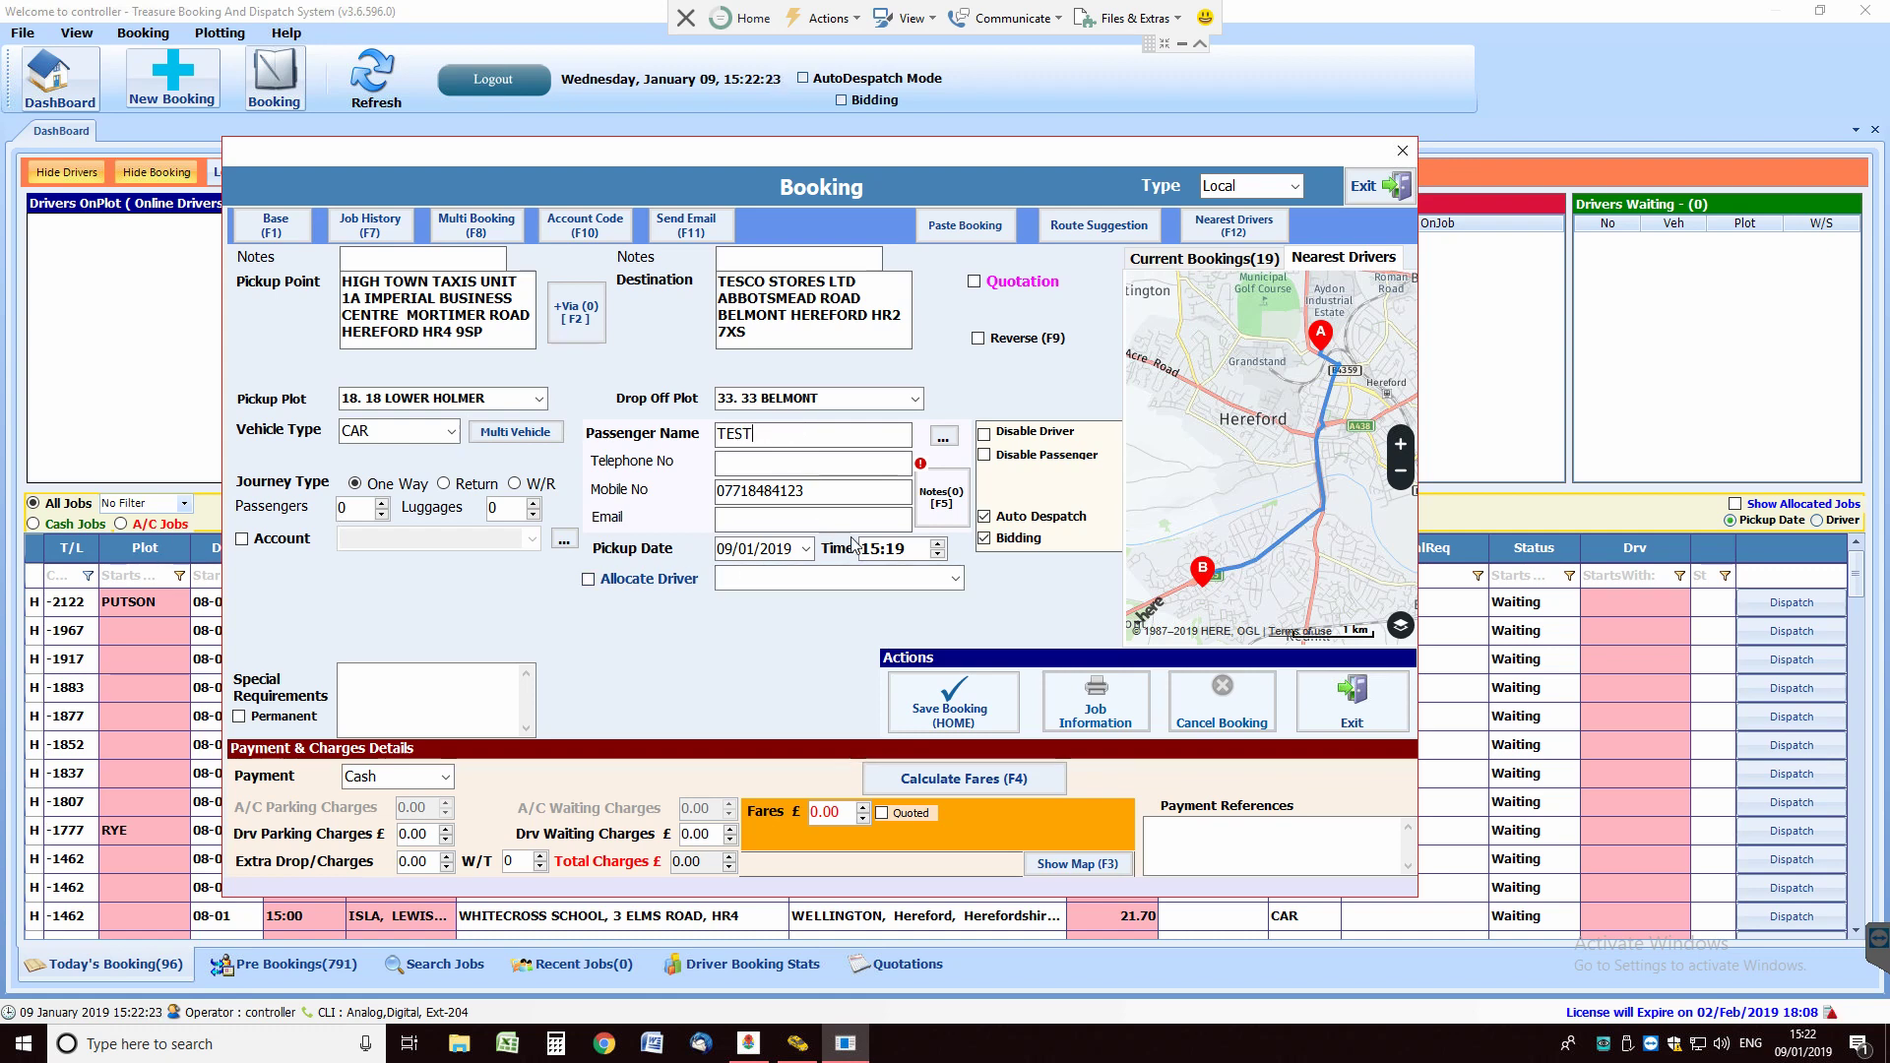
{"action": "key", "text": "Tab"}
{"action": "left_click", "coordinate": [787, 440]}
{"action": "key", "text": "Up"}
{"action": "key", "text": "Down"}
{"action": "key", "text": "Down"}
{"action": "key", "text": "Down"}
Step: Check the pickup date in the calendar, keeping 09/01/2019
{"action": "left_click", "coordinate": [757, 550]}
{"action": "left_click", "coordinate": [752, 513]}
{"action": "key", "text": "Tab"}
{"action": "left_click", "coordinate": [734, 550]}
{"action": "left_click", "coordinate": [807, 549]}
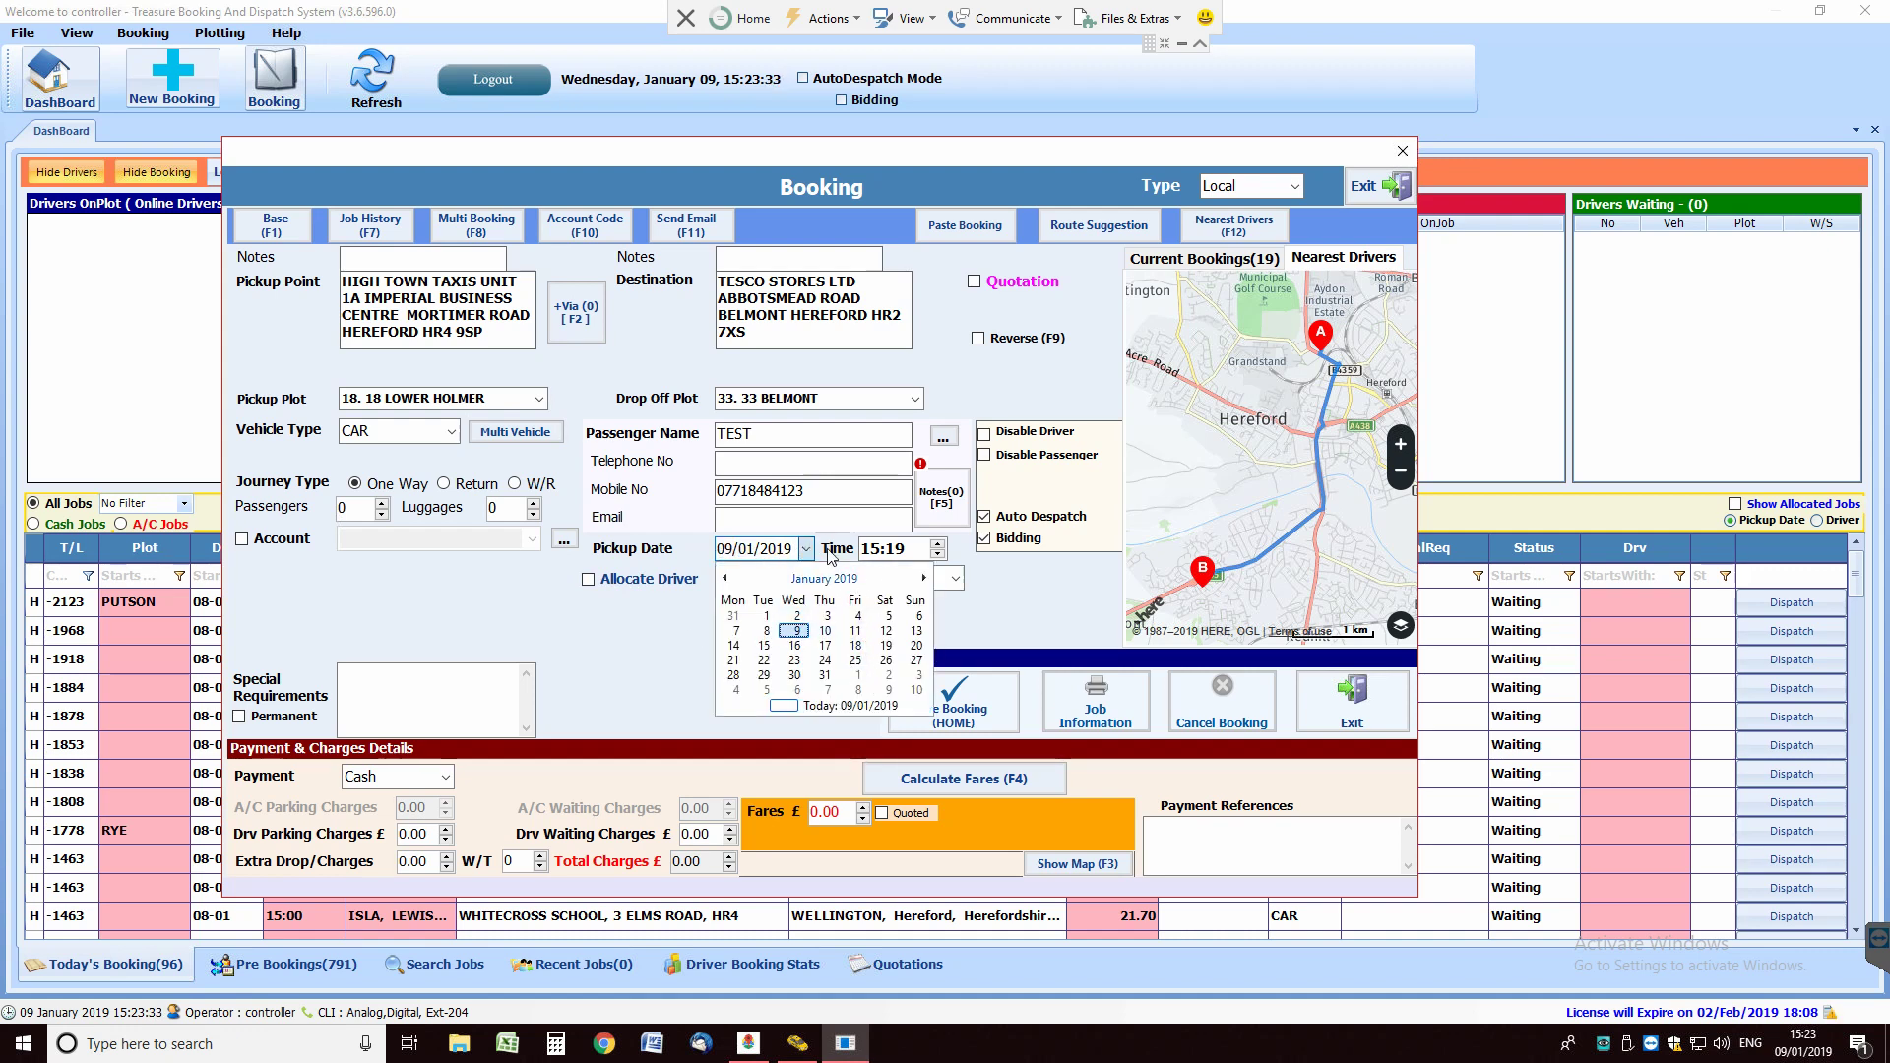
{"action": "left_click", "coordinate": [815, 528]}
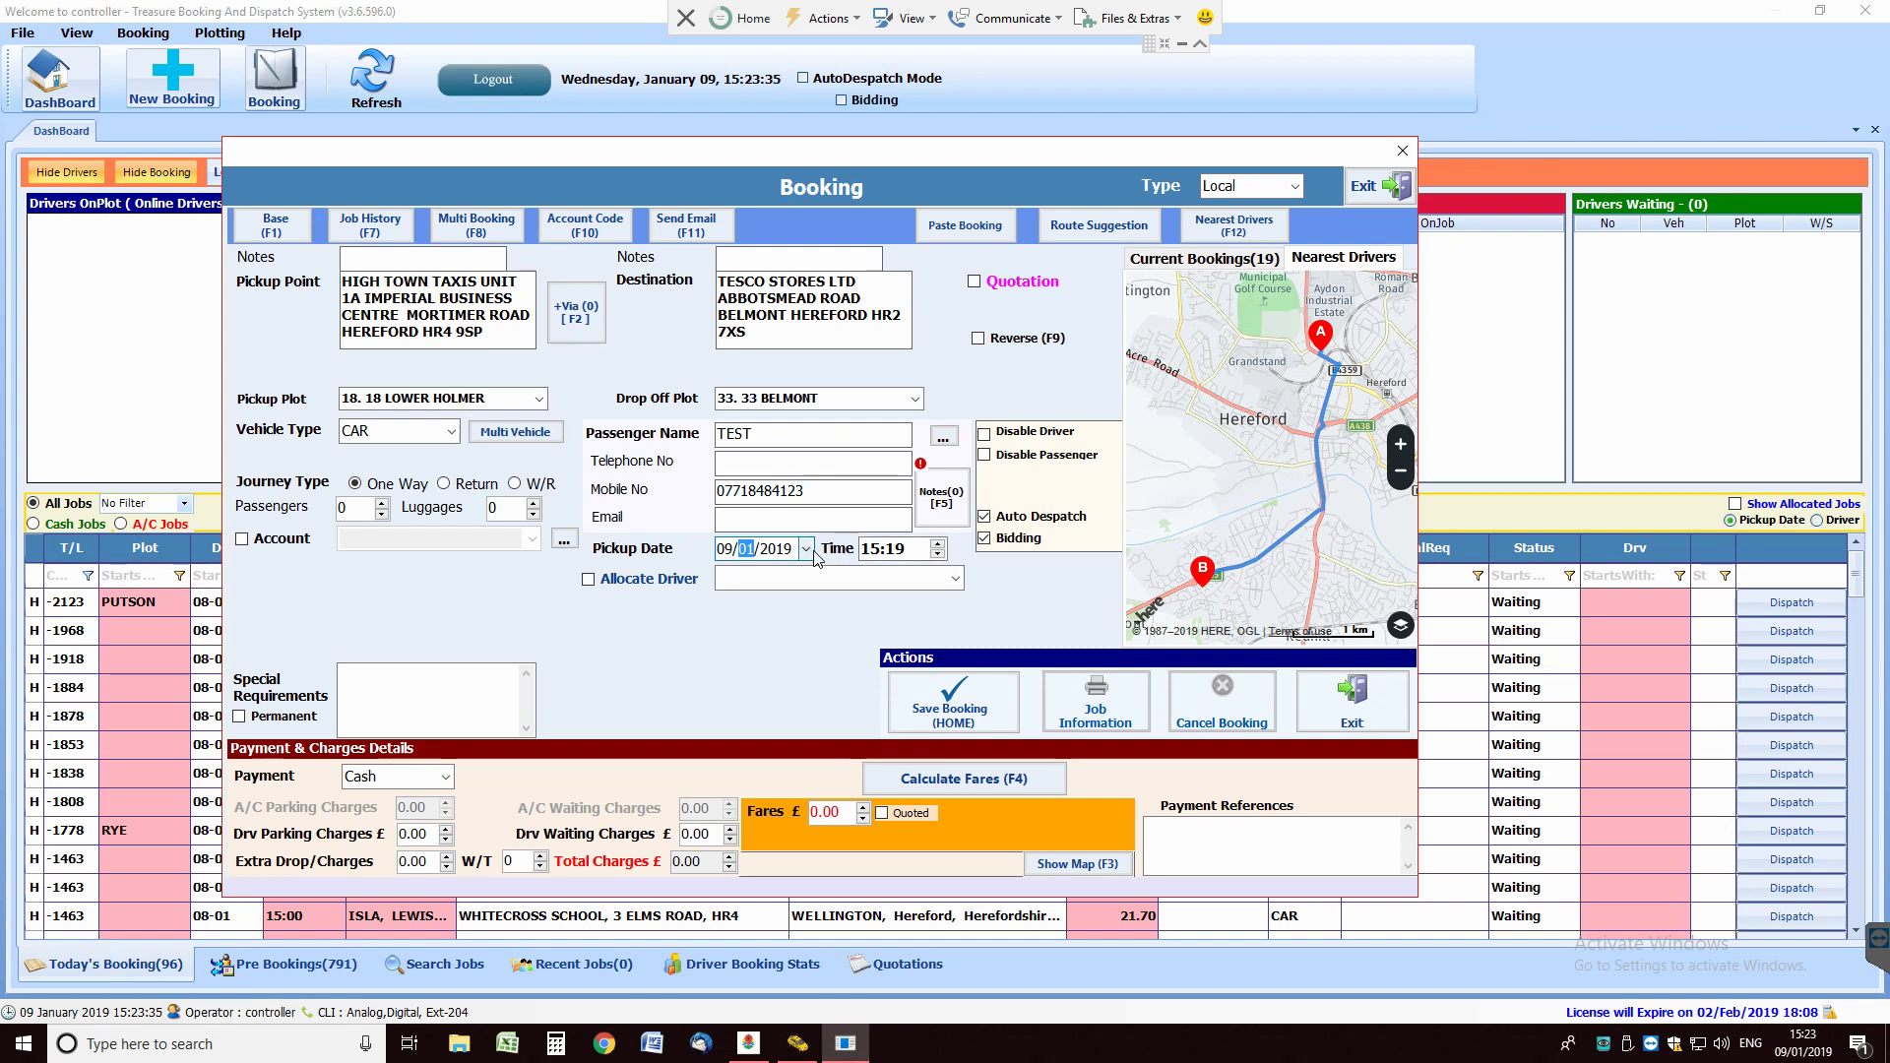
{"action": "left_click", "coordinate": [806, 549]}
{"action": "left_click", "coordinate": [866, 552]}
Step: Keep the pickup time at 15:19 and untick Bidding for this booking
{"action": "left_click", "coordinate": [892, 555]}
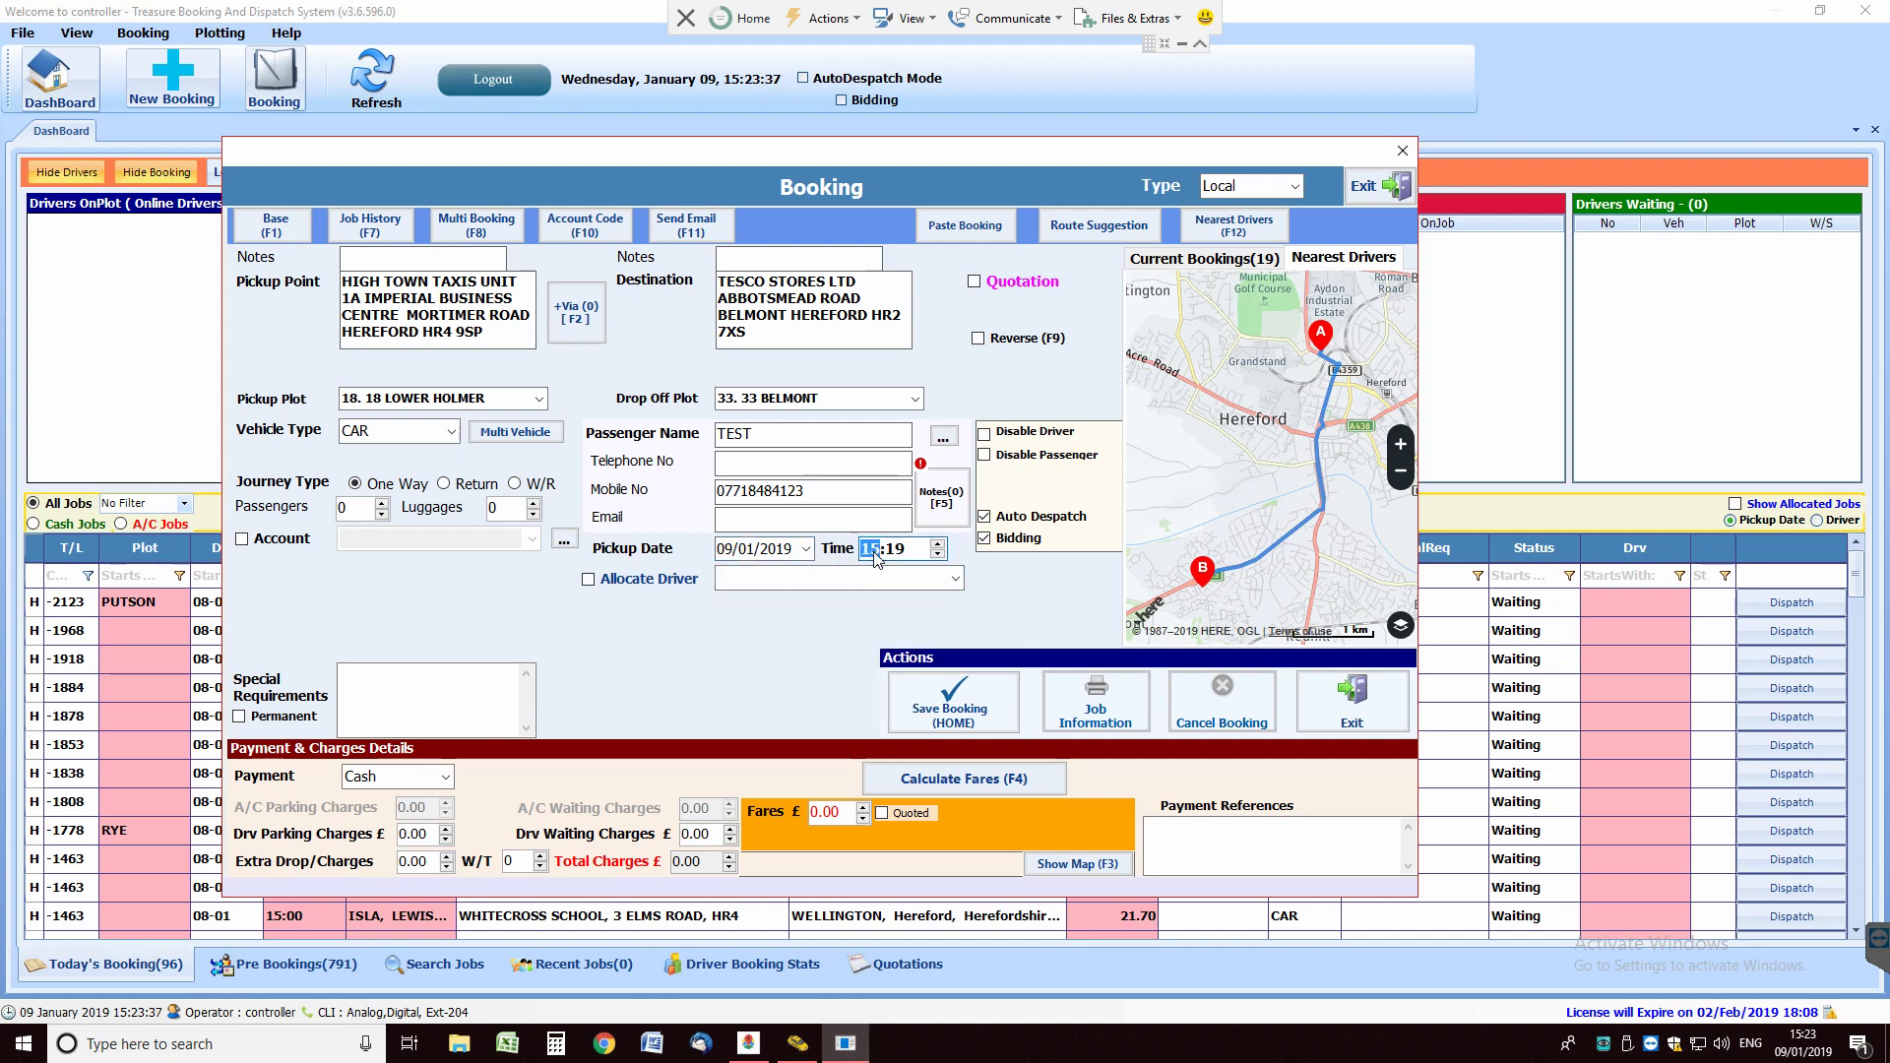
{"action": "left_click", "coordinate": [939, 544]}
{"action": "left_click", "coordinate": [939, 555]}
{"action": "left_click", "coordinate": [984, 540]}
{"action": "double_click", "coordinate": [471, 331]}
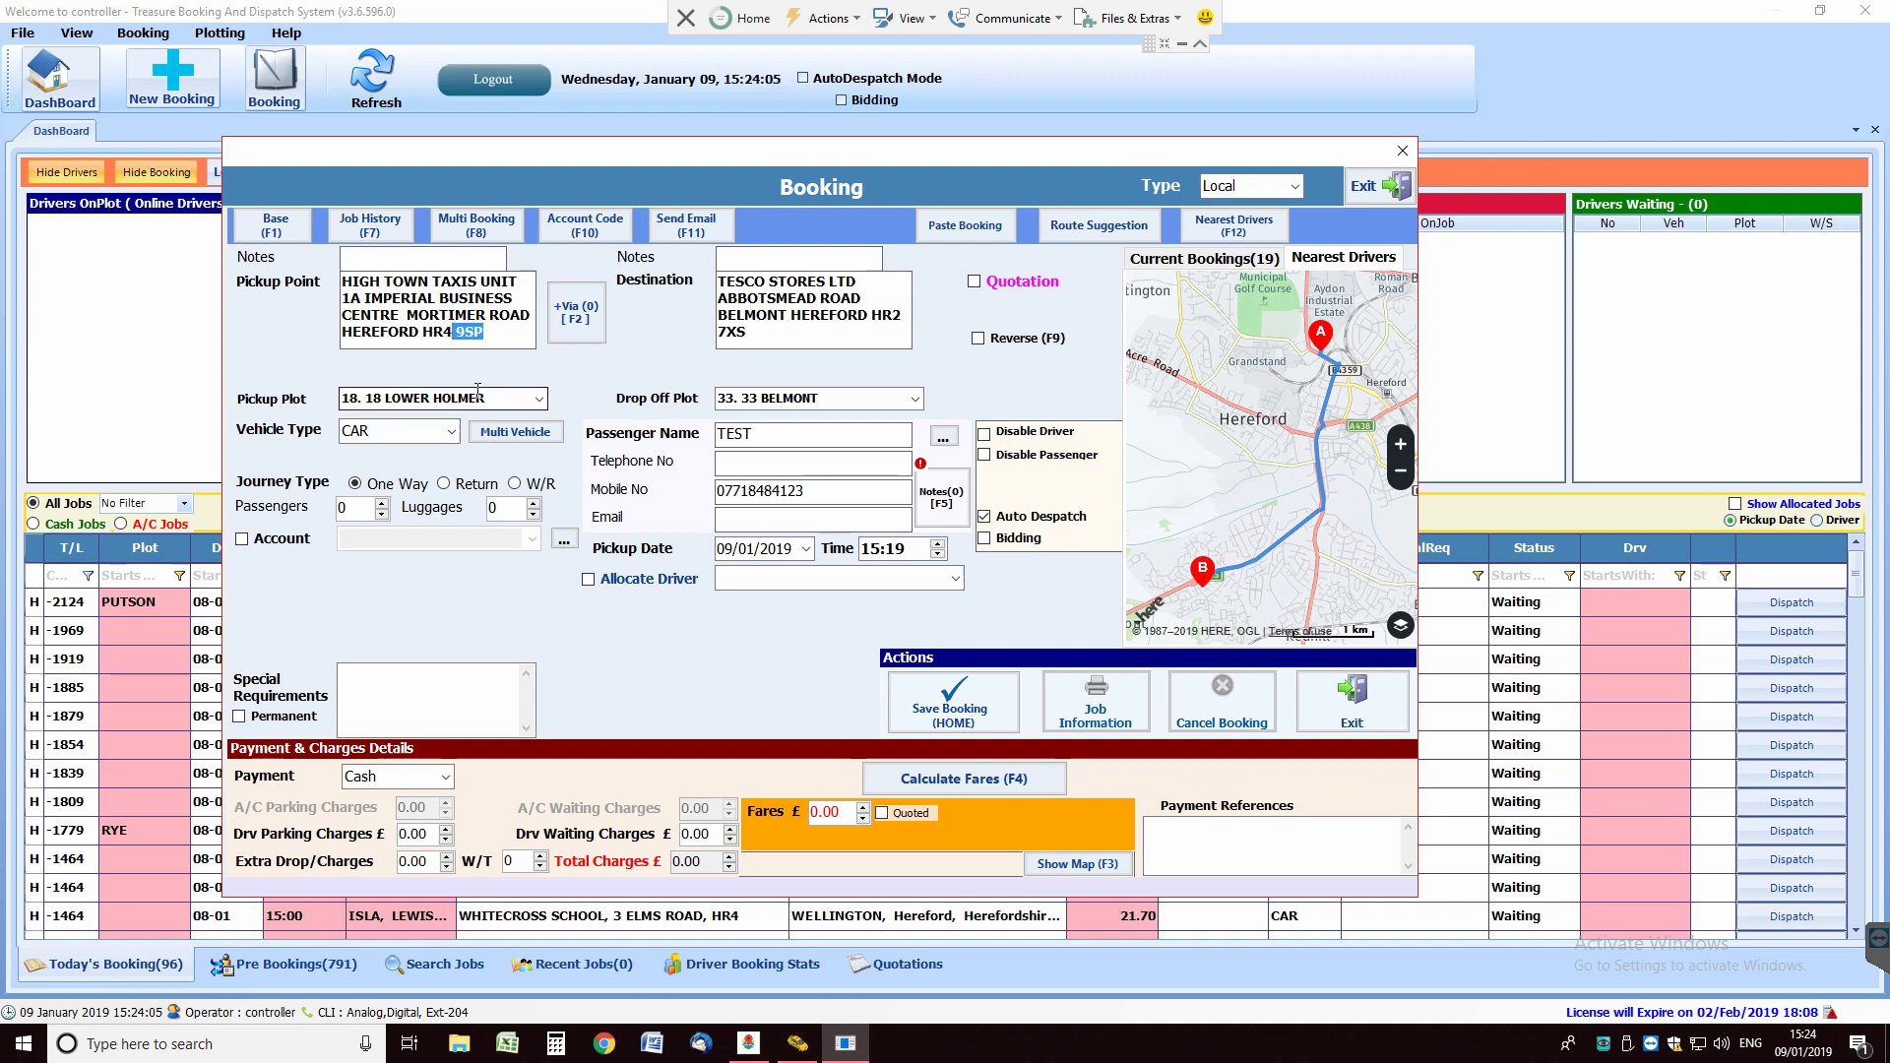
Step: Deselect the postcode and move the booking form right to reveal the job list
{"action": "left_click", "coordinate": [516, 315]}
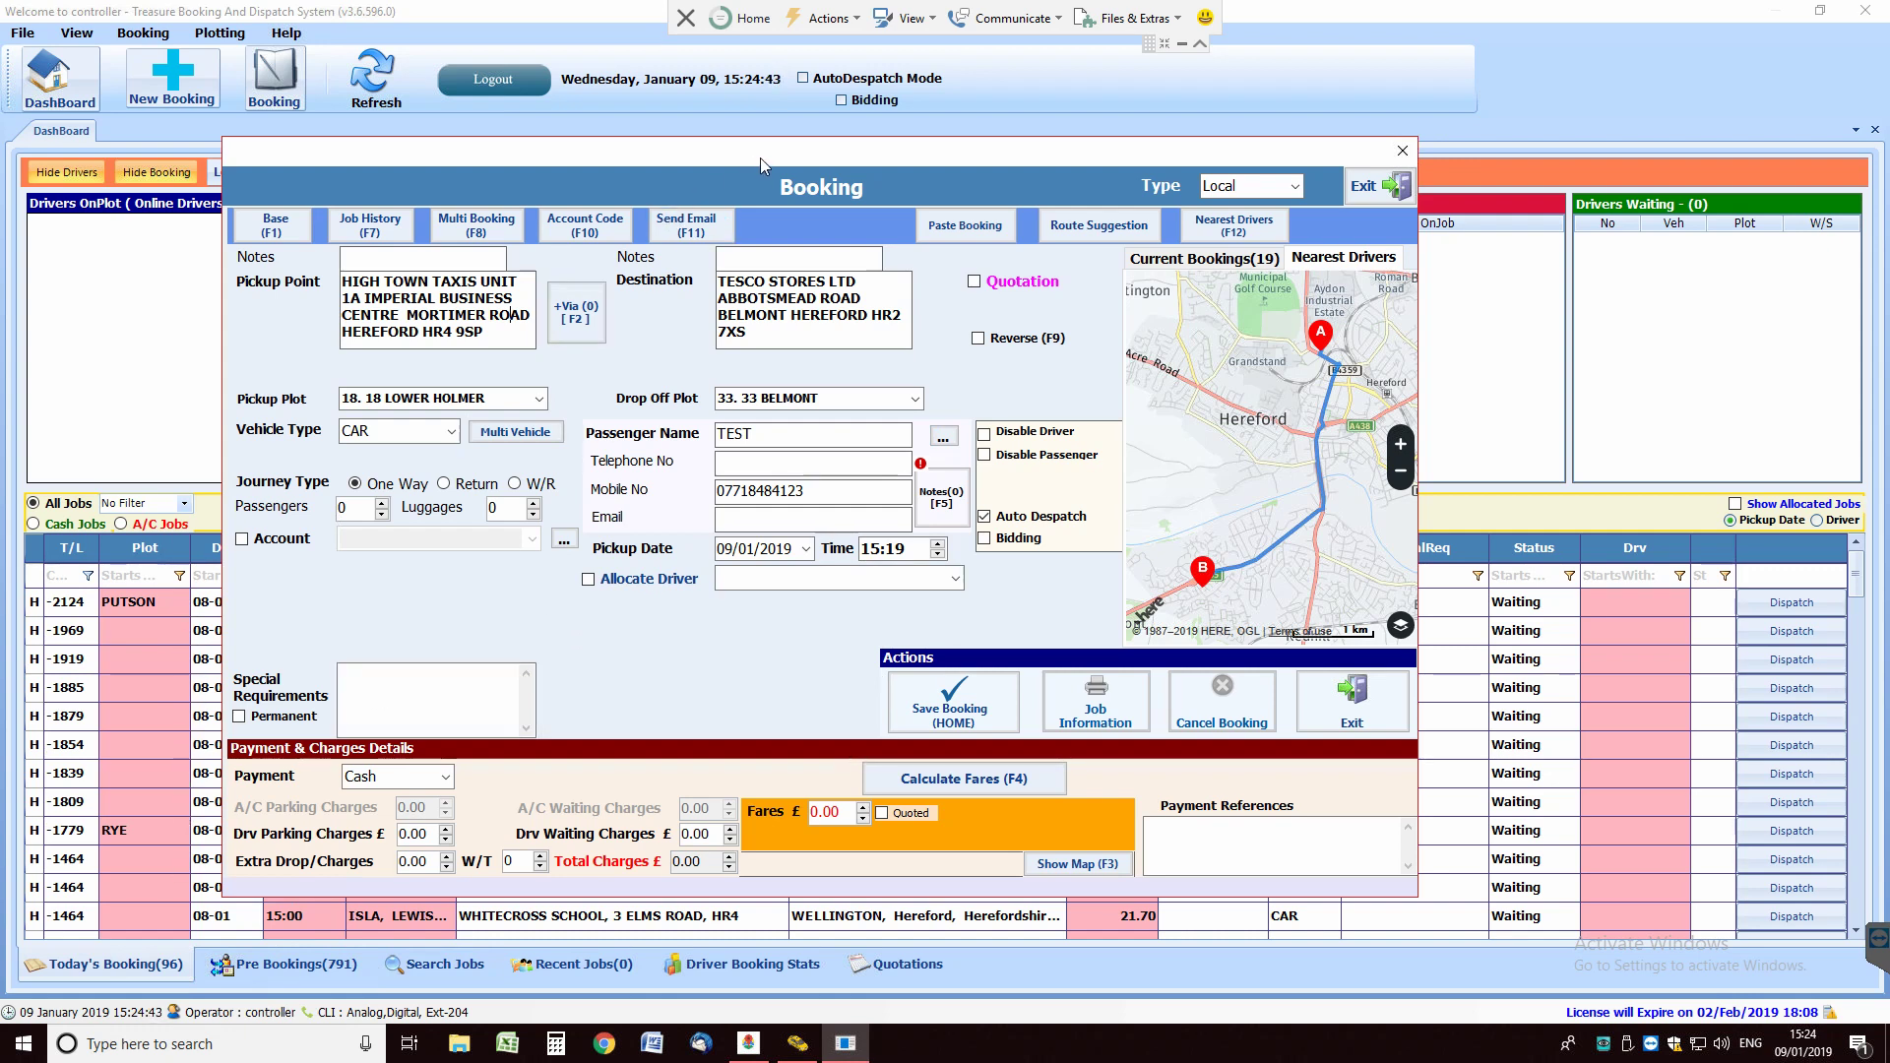
{"action": "left_click_drag", "start_coordinate": [760, 158], "coordinate": [943, 199]}
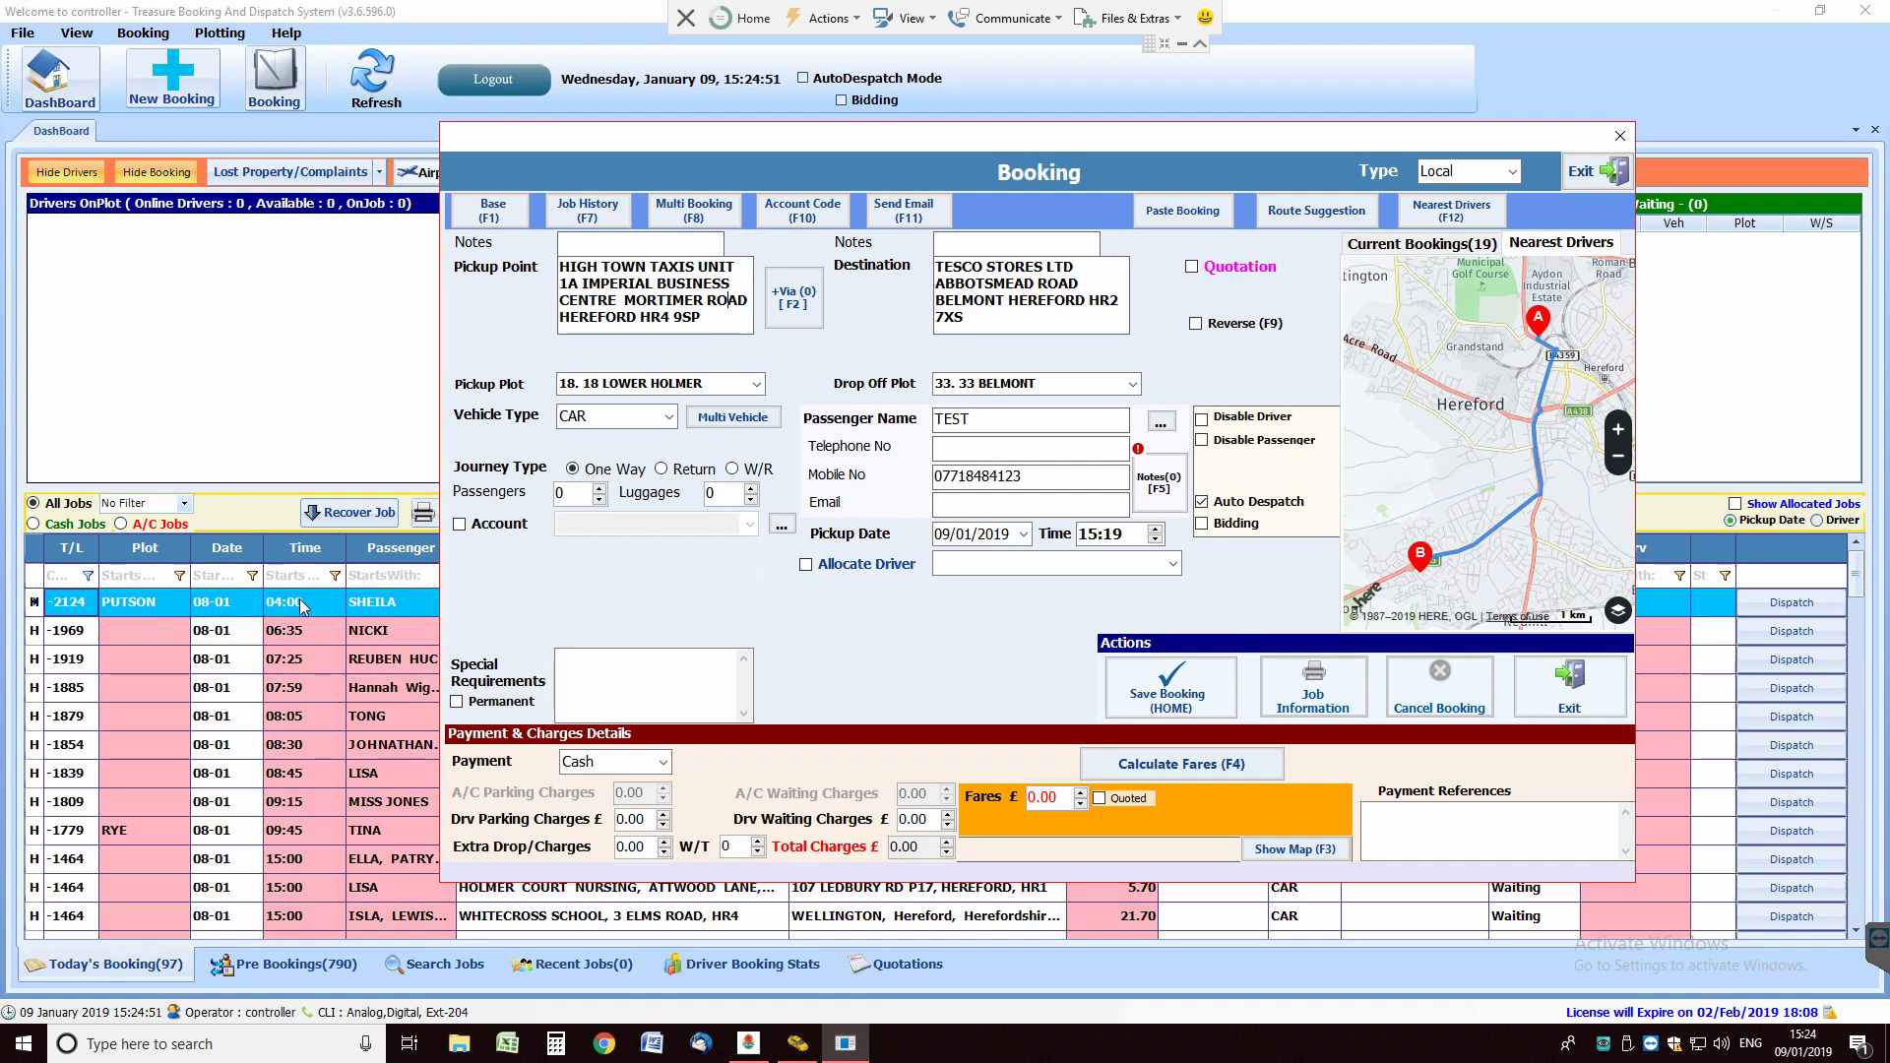
Step: View job details in the list, then move the booking form back left
{"action": "mouse_move", "coordinate": [305, 605]}
{"action": "mouse_move", "coordinate": [380, 686]}
{"action": "left_click_drag", "start_coordinate": [1149, 139], "coordinate": [1015, 122]}
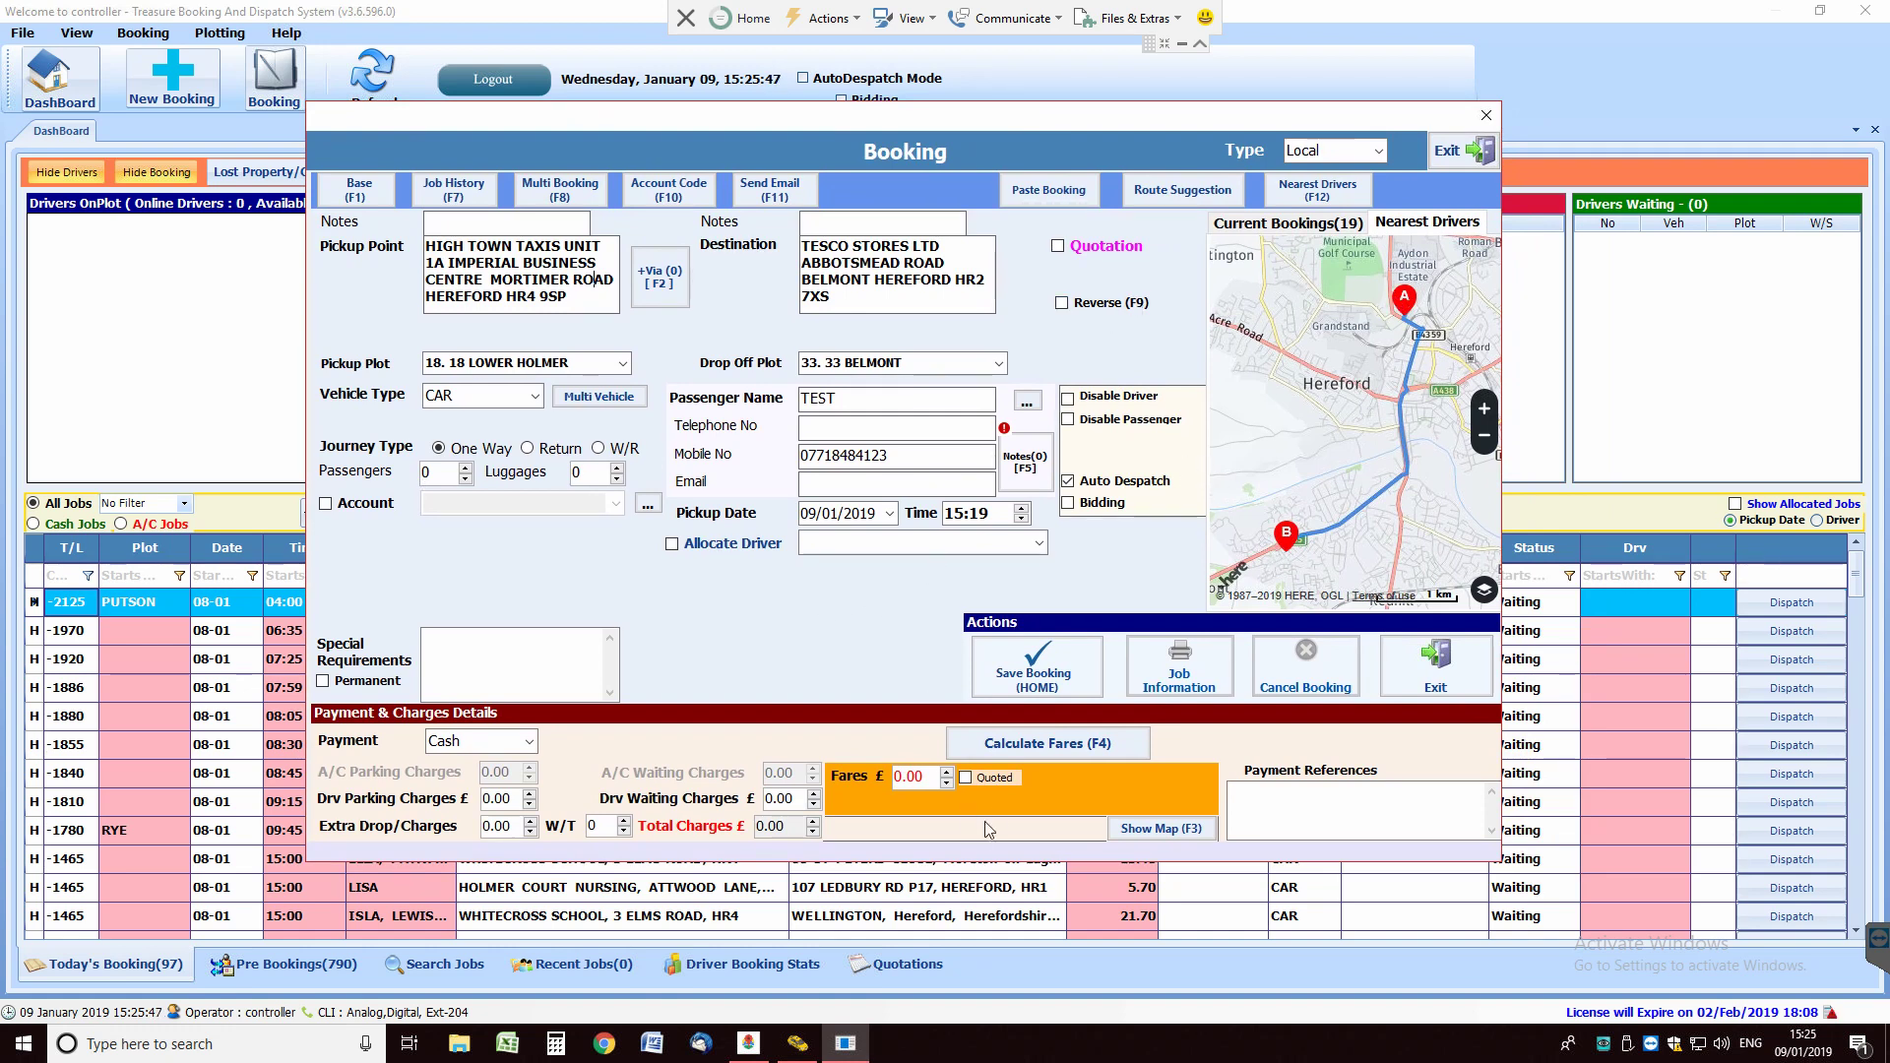
Step: Calculate the fare (8.10 for 2.8 miles, 10 minutes) and quote 9.00 instead
{"action": "left_click", "coordinate": [1106, 755]}
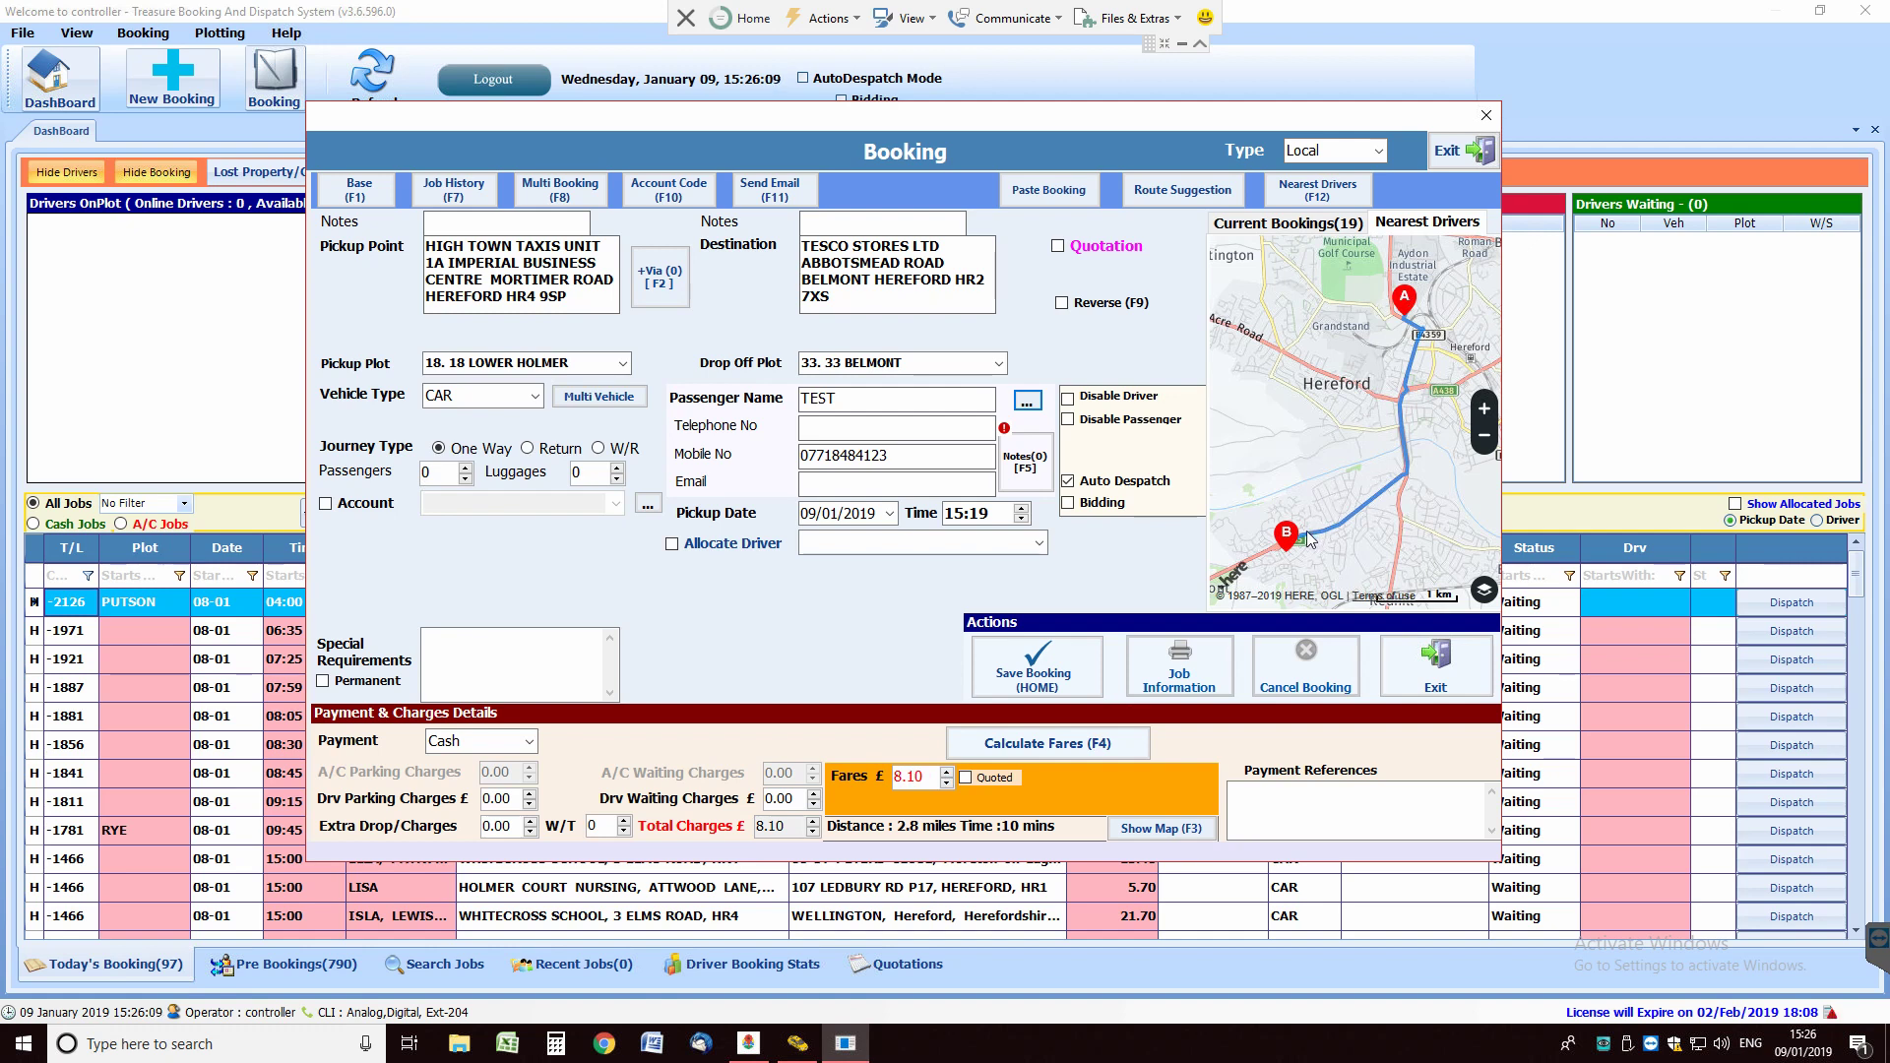
{"action": "double_click", "coordinate": [920, 778]}
{"action": "type", "text": "9"}
Step: Save the £9.00 booking and check it in Today's Booking list of 98 jobs
{"action": "left_click", "coordinate": [1033, 667]}
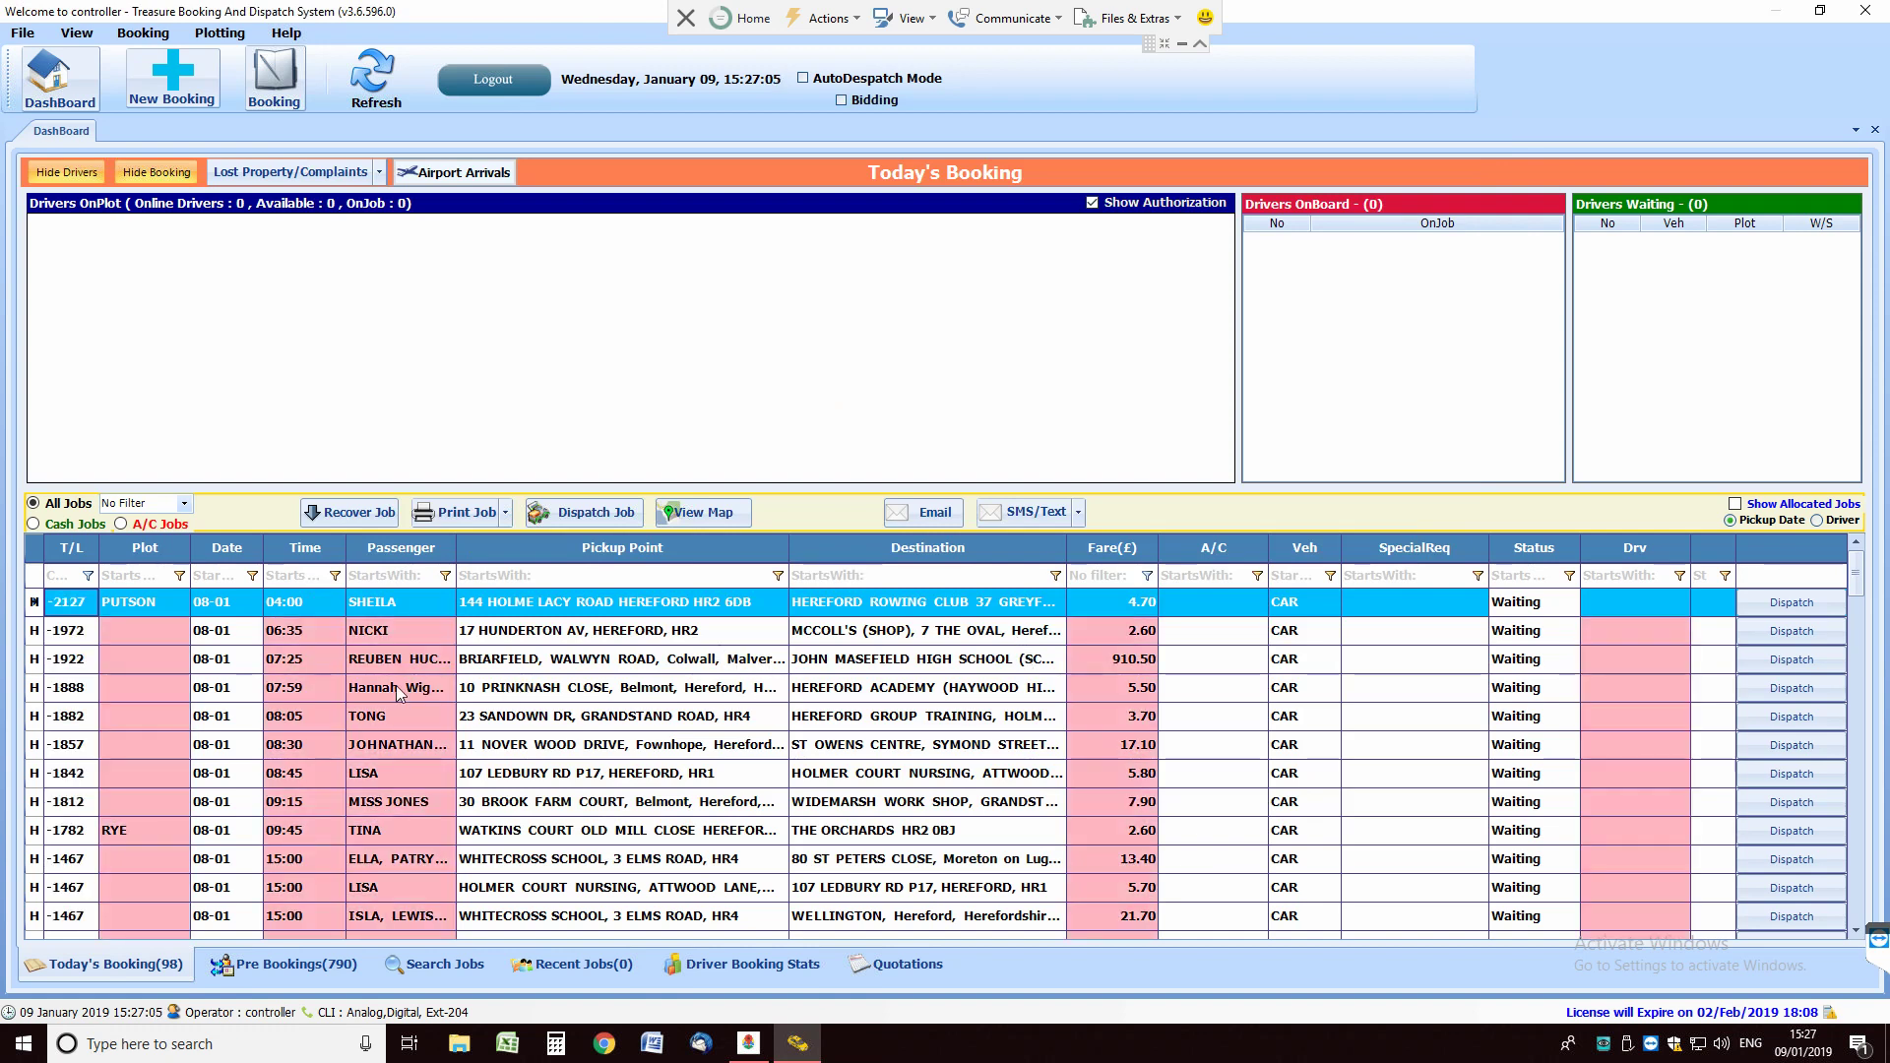
{"action": "scroll", "coordinate": [611, 753], "scroll_direction": "down", "scroll_amount": 1}
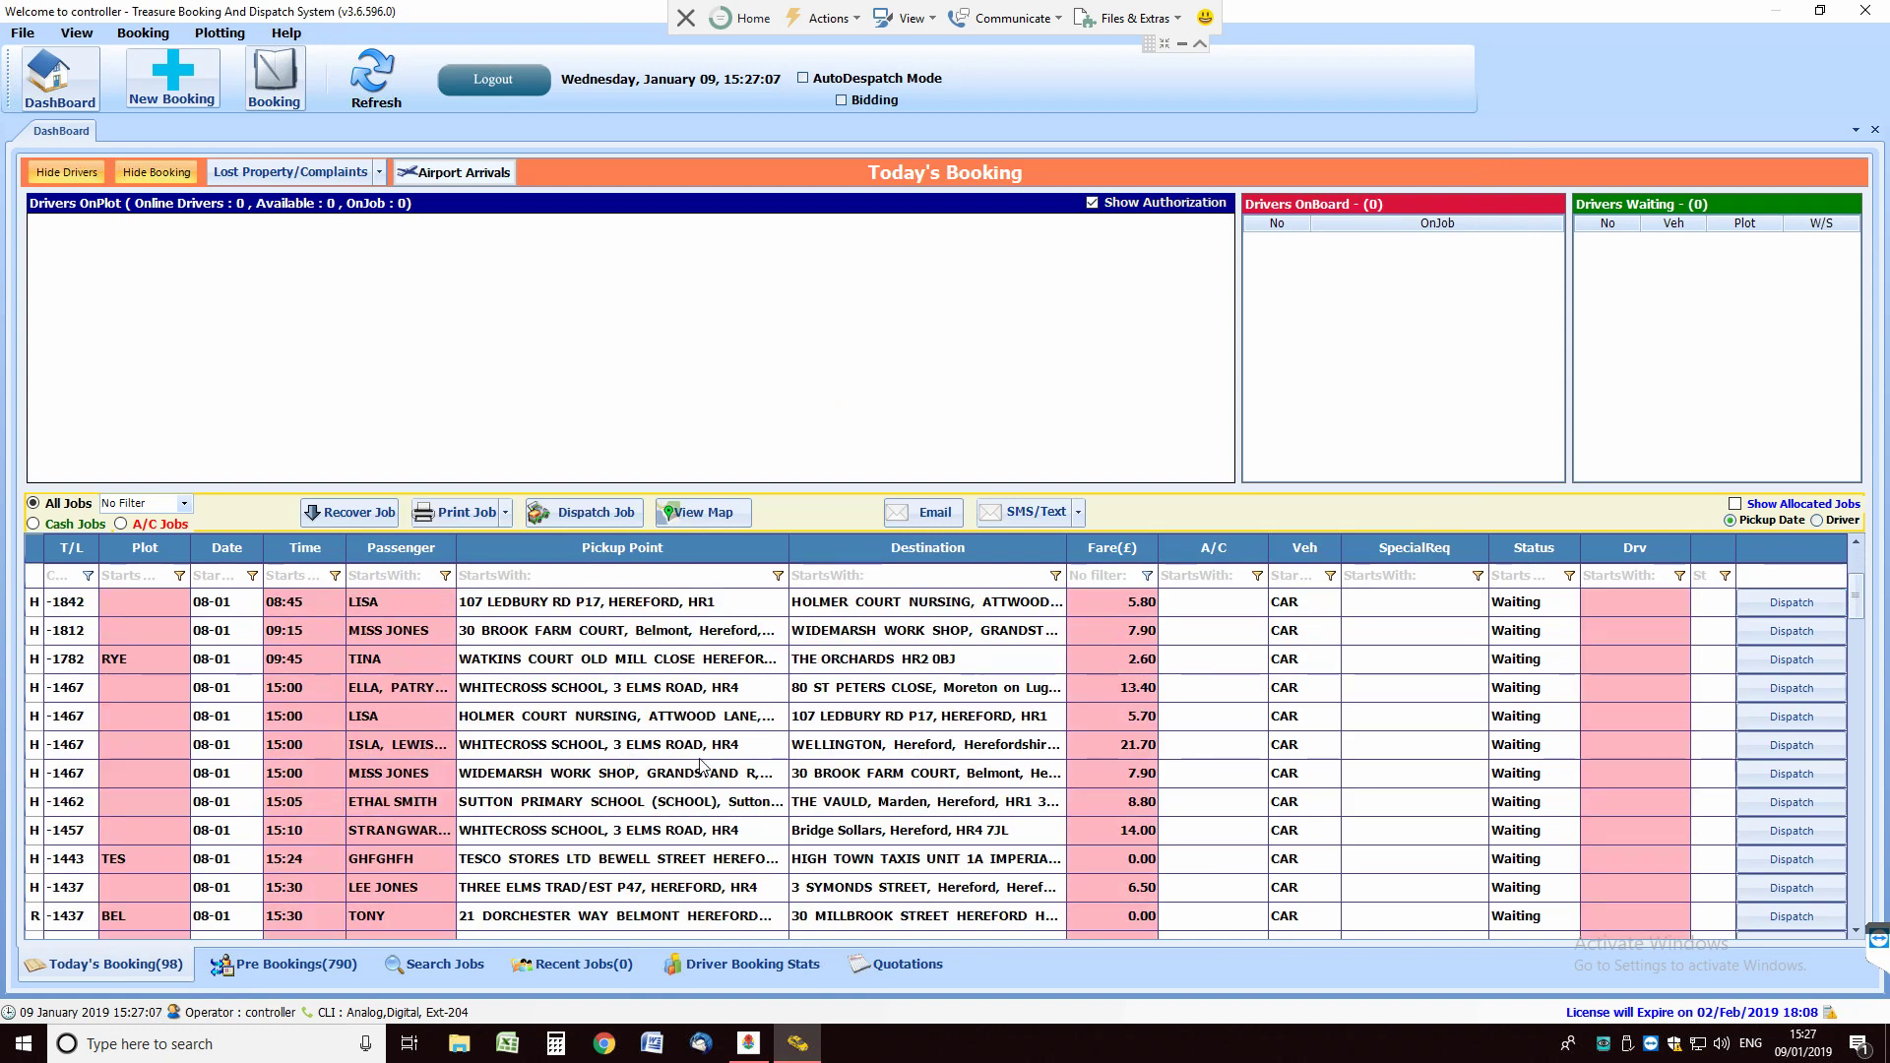
{"action": "scroll", "coordinate": [705, 768], "scroll_direction": "up", "scroll_amount": 1}
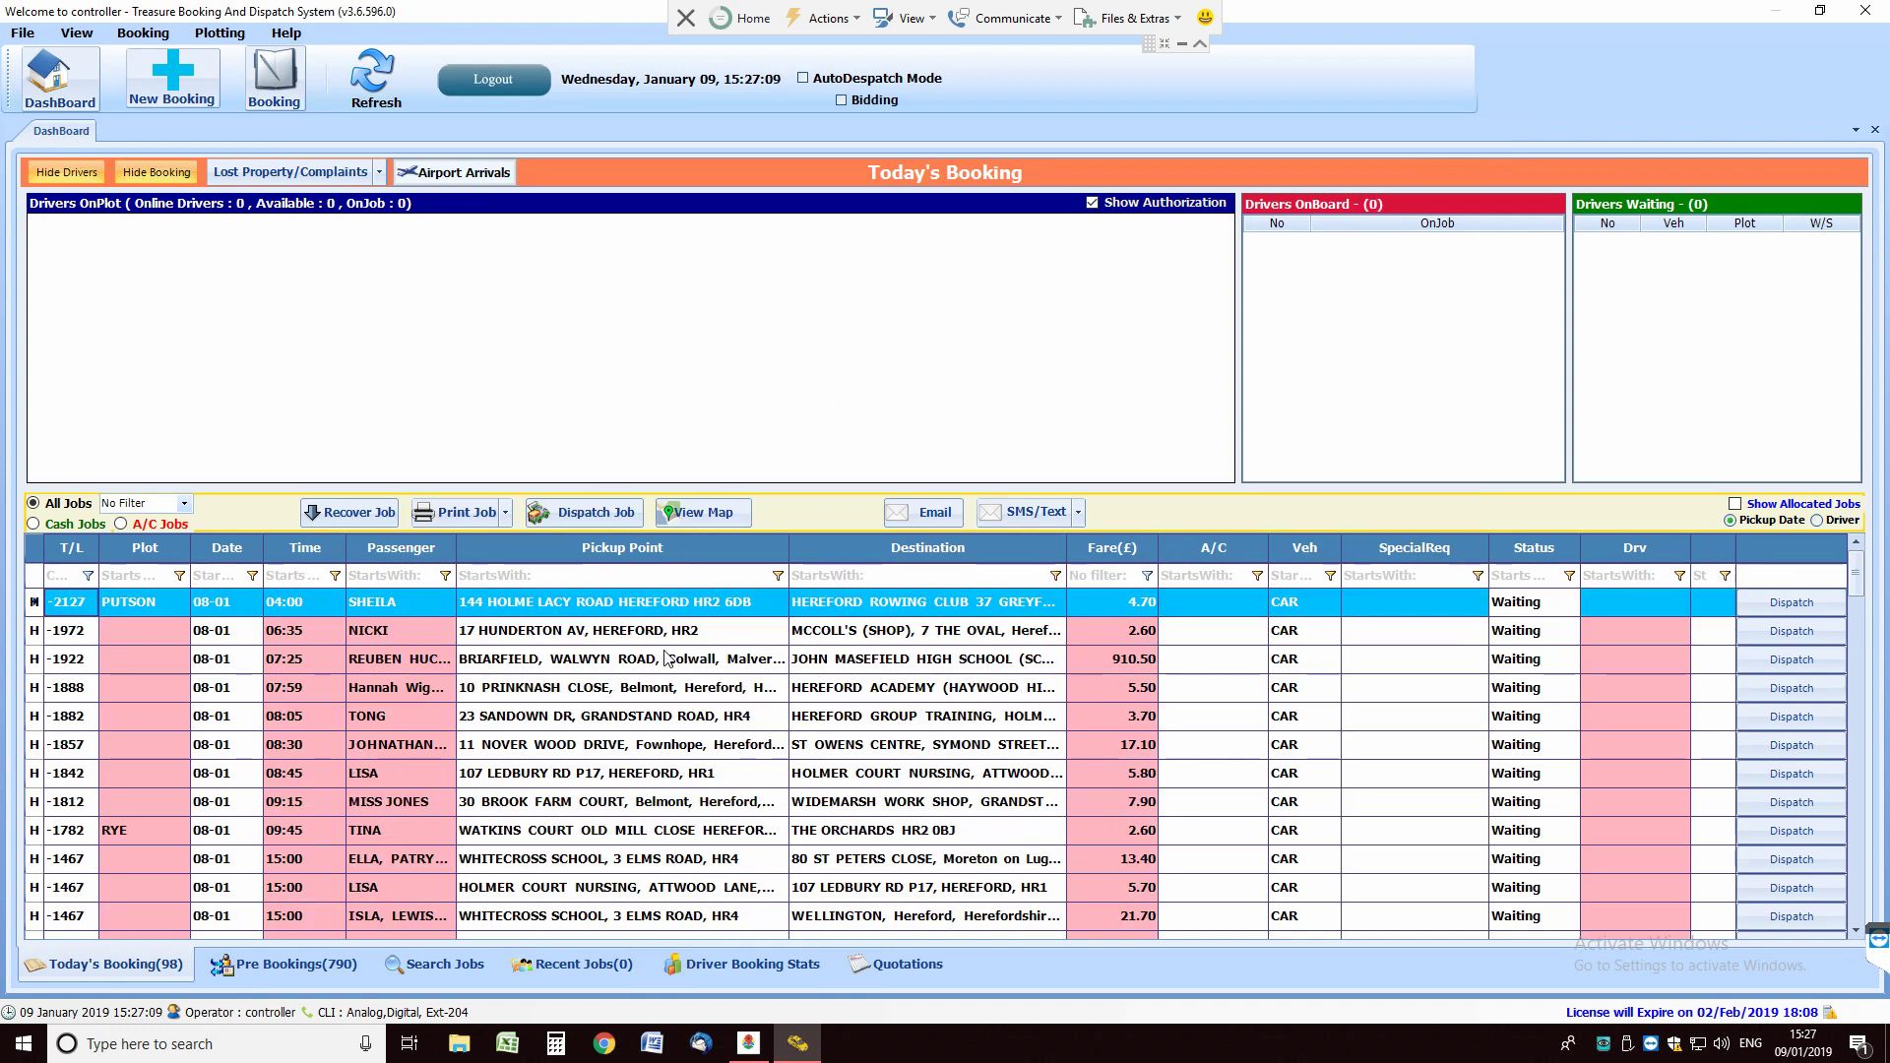